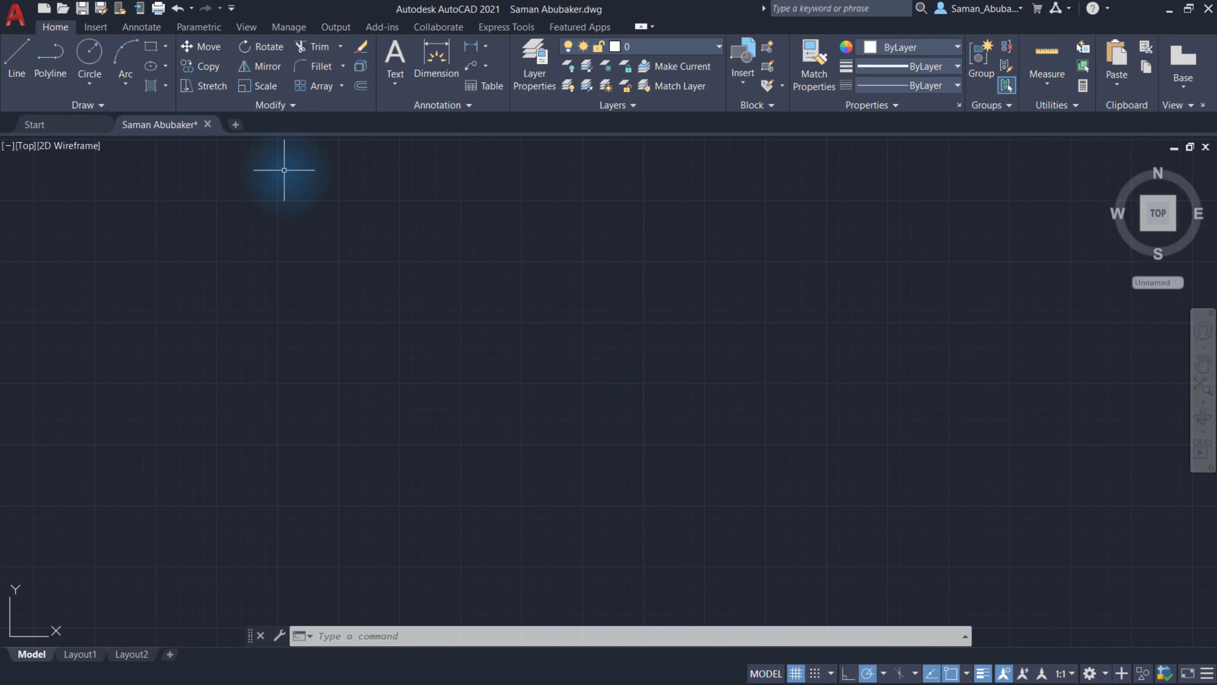
- Draw an 86.5 × 51.2 rectangle in the middle of the drawing using the Dimensions option
click(156, 54)
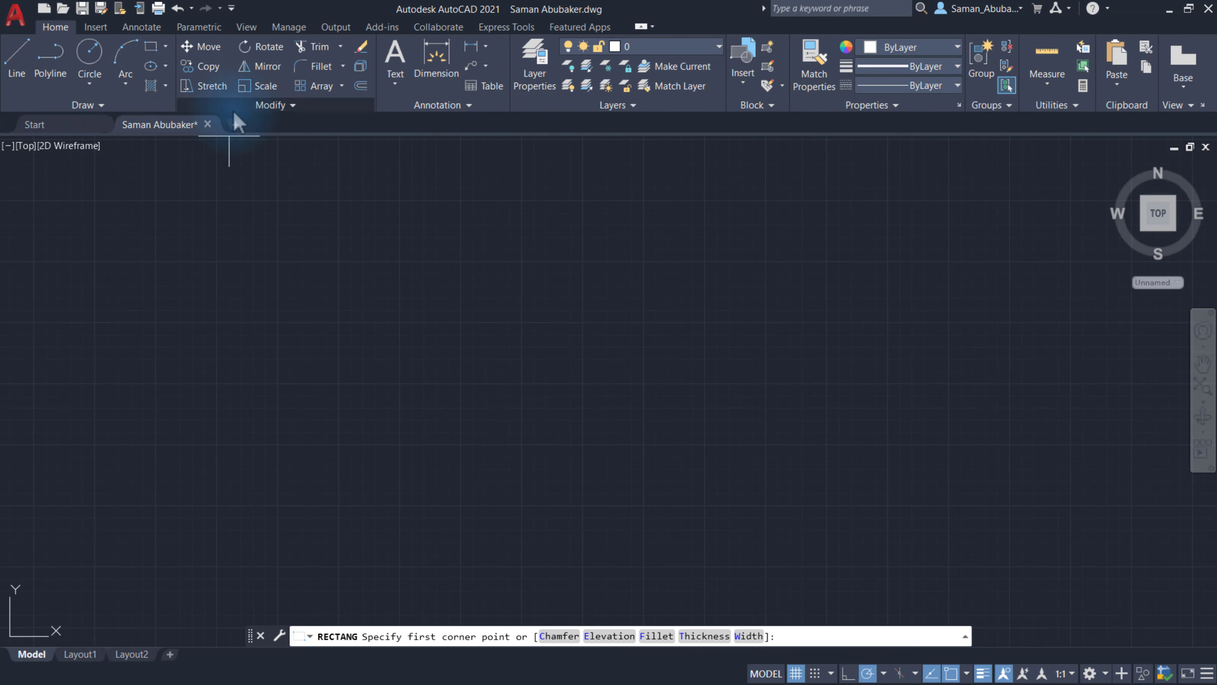
click(402, 261)
text(d)
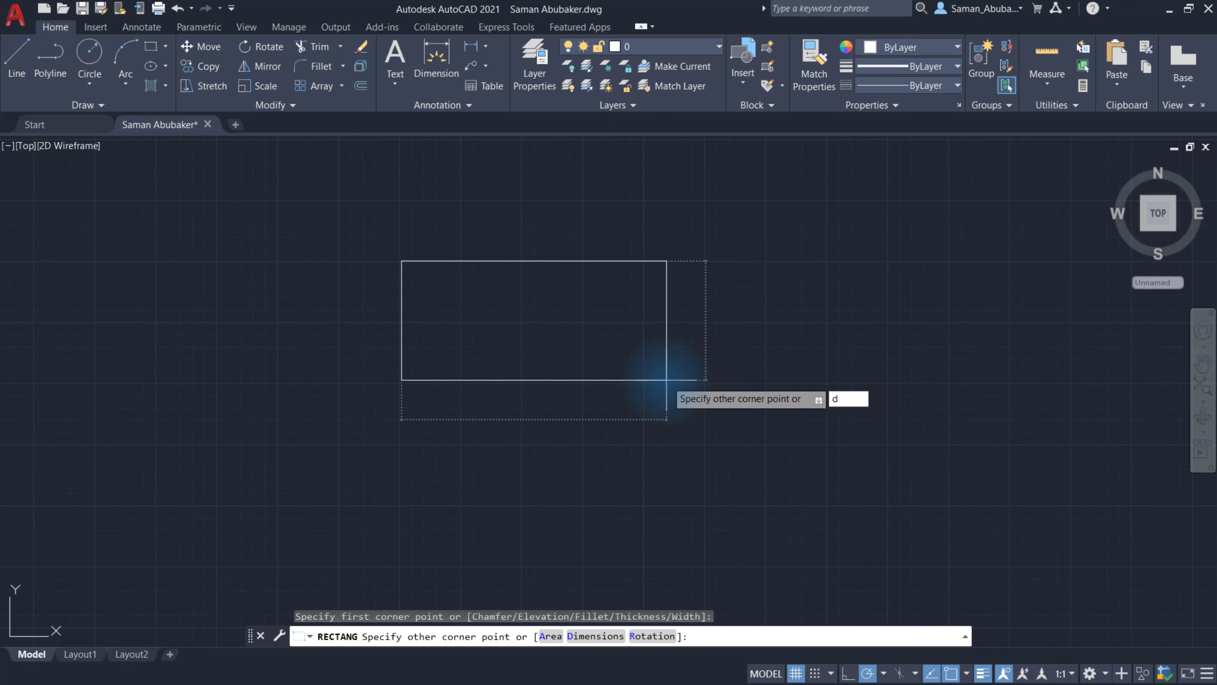
key(Return)
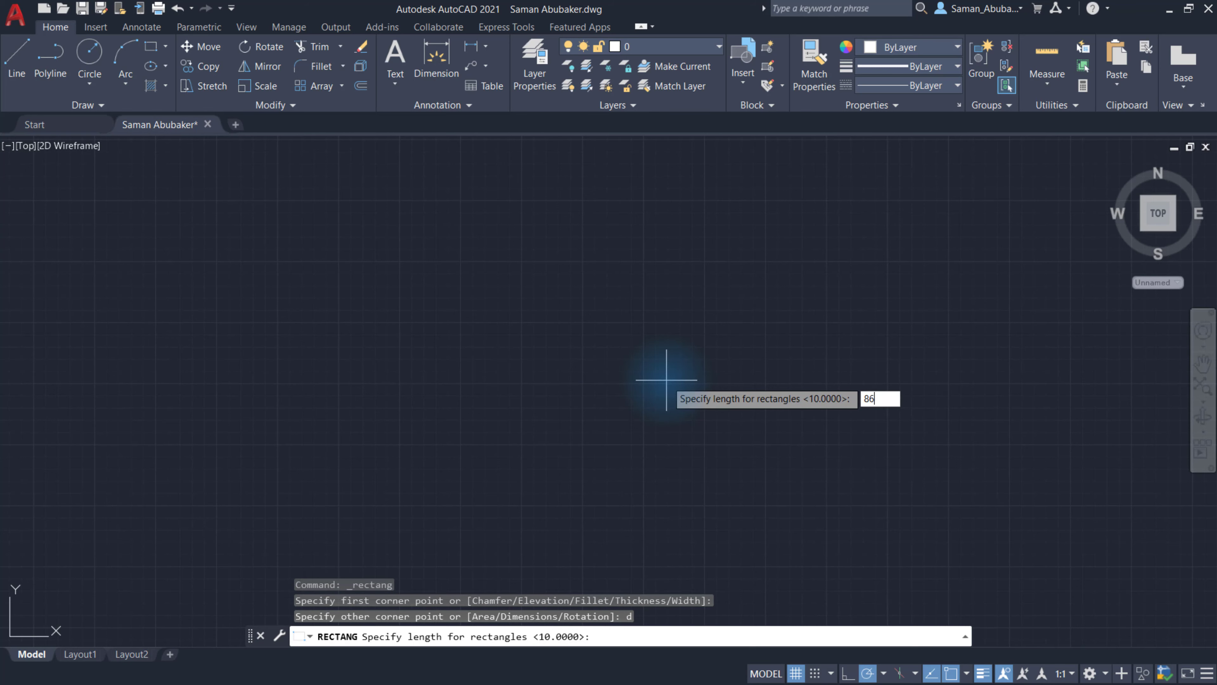
key(Return)
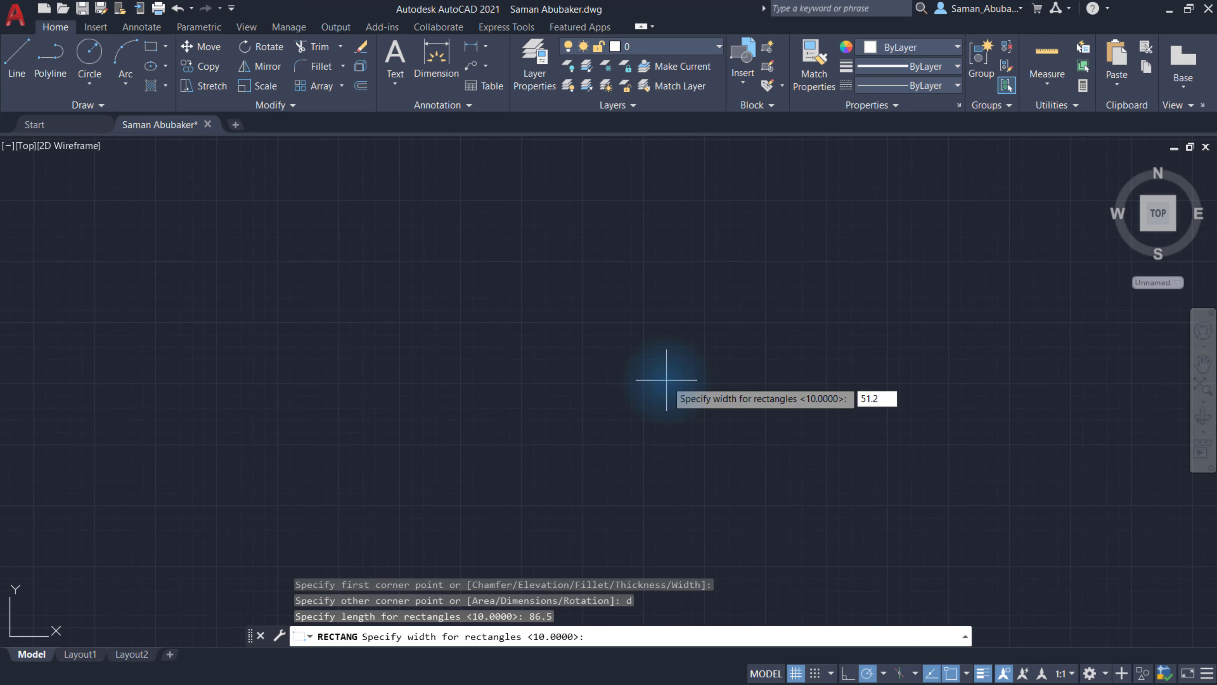
key(Return)
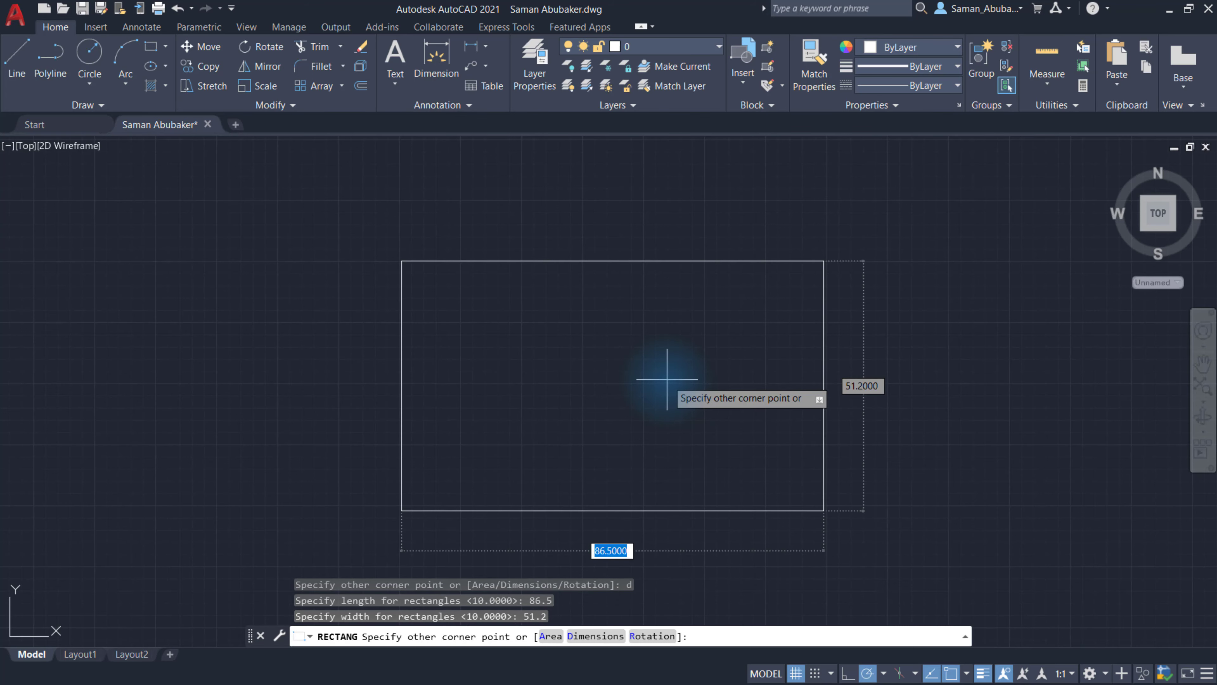
click(666, 379)
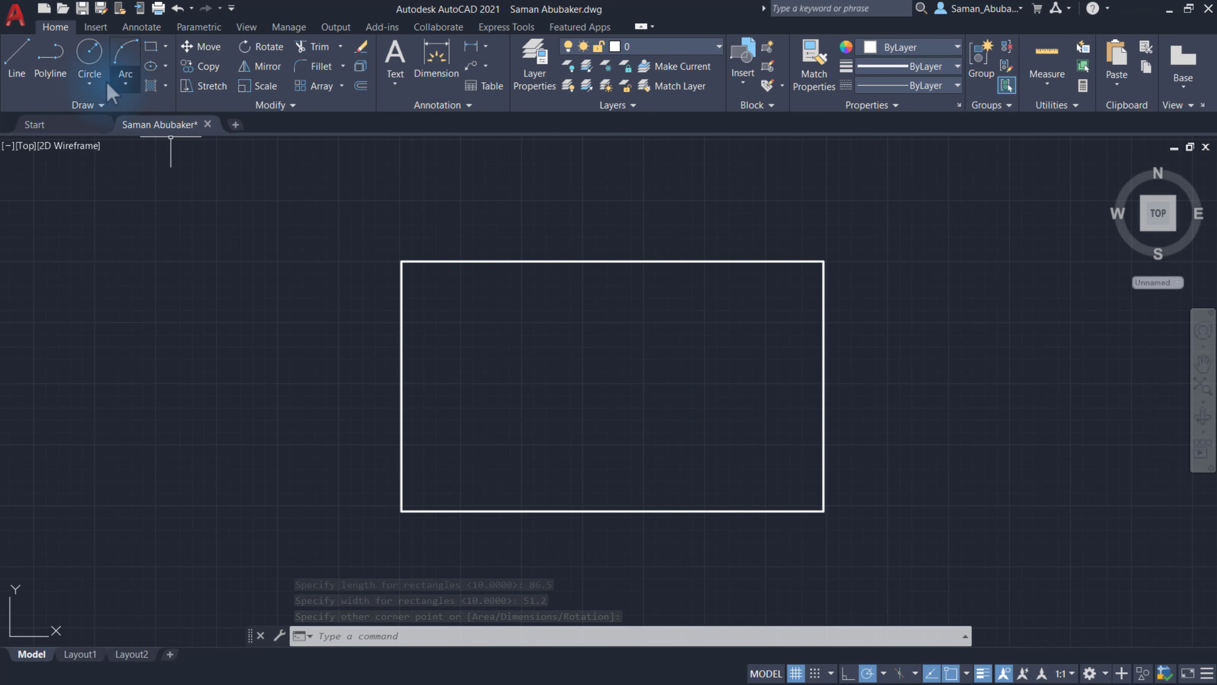
- Draw a radius-13.4 circle centred on the rectangle's top-left corner and select it
click(90, 54)
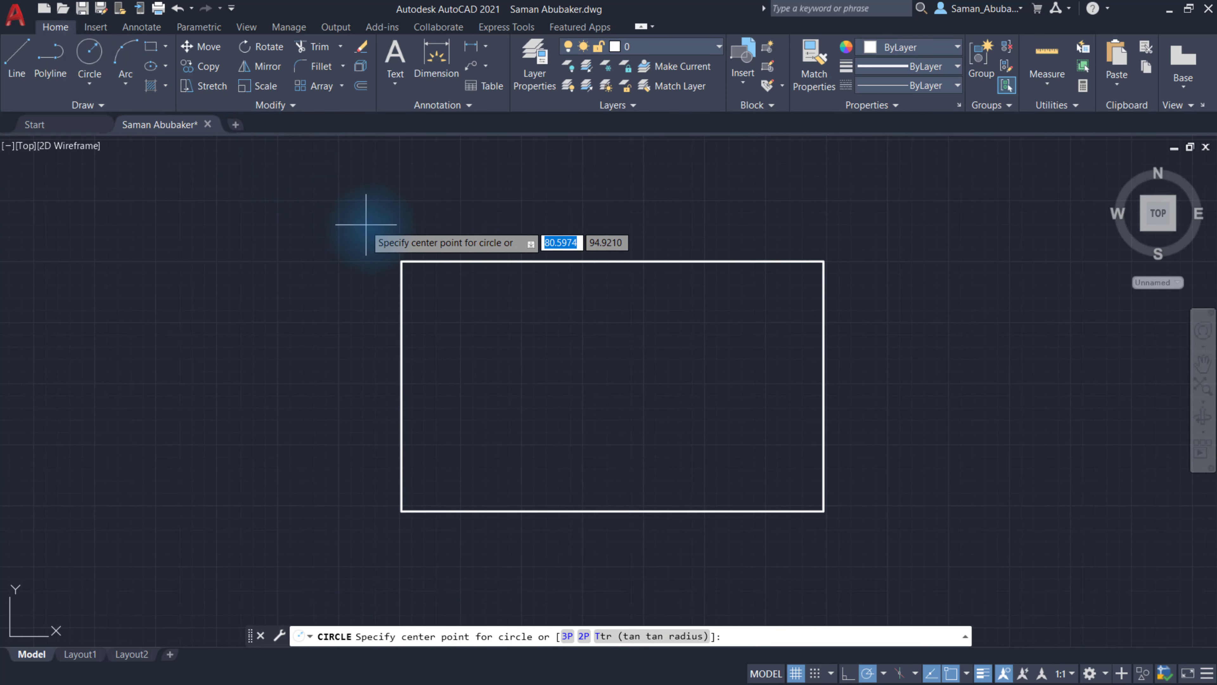
click(400, 260)
text(13.4)
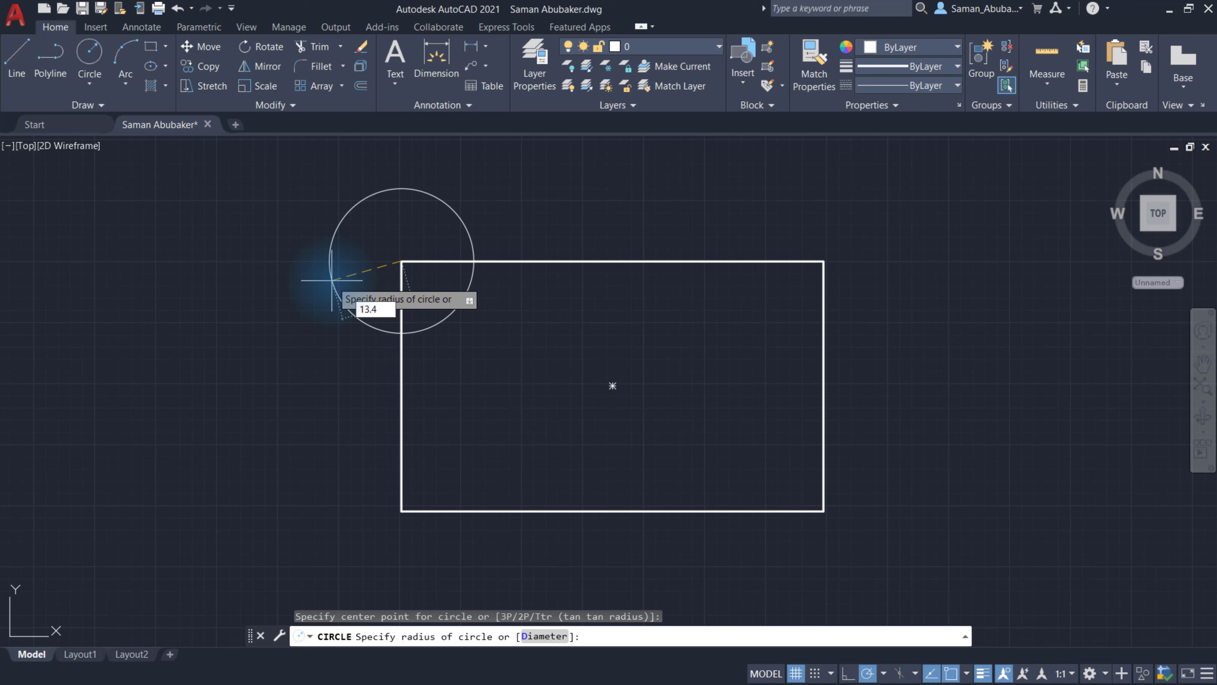
key(Return)
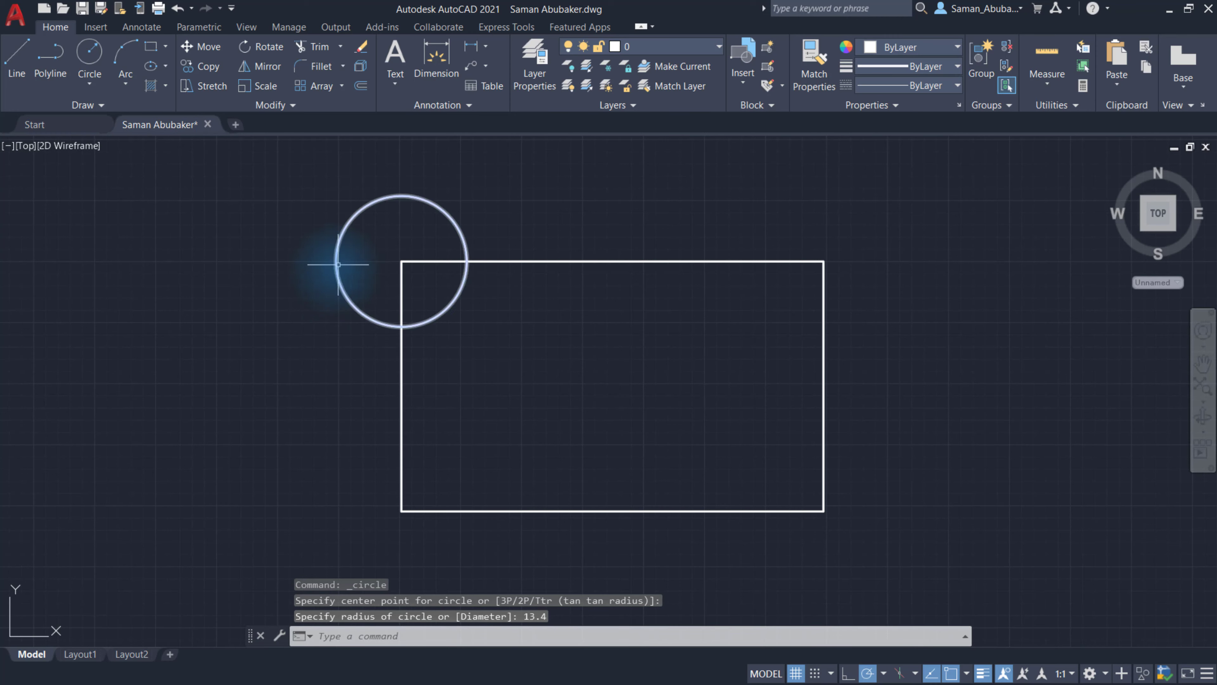
click(377, 201)
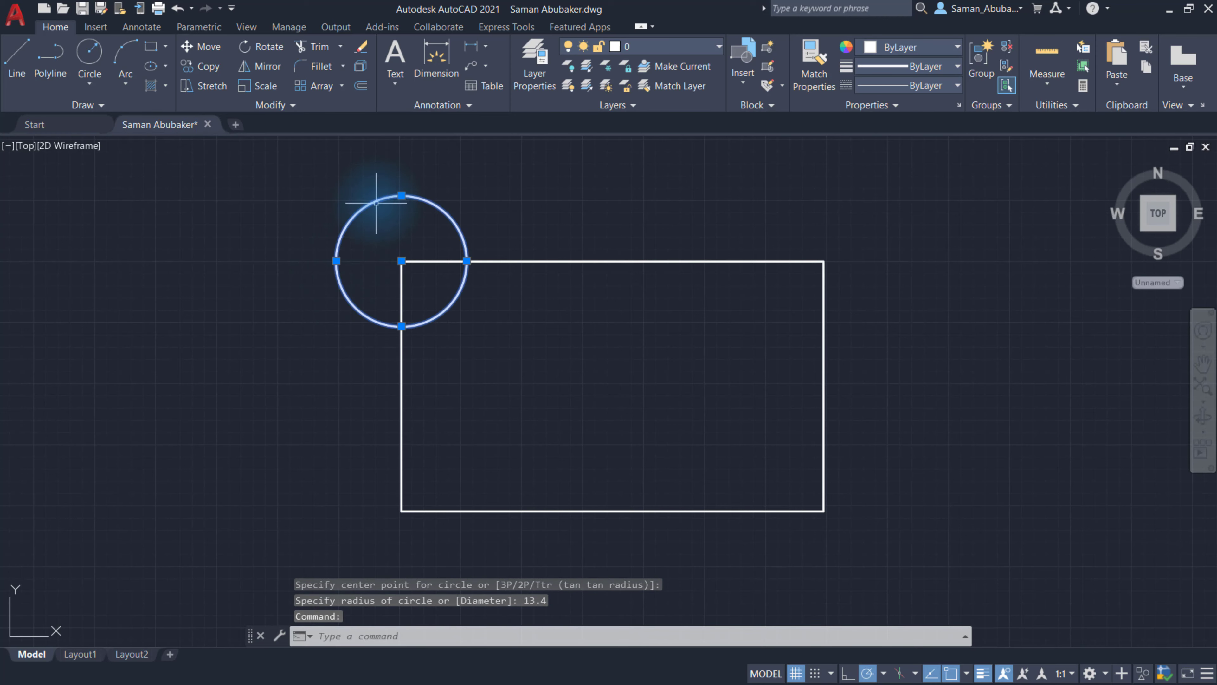
- Copy the corner circle onto the rectangle's top-right, bottom-right and bottom-left corners
click(210, 67)
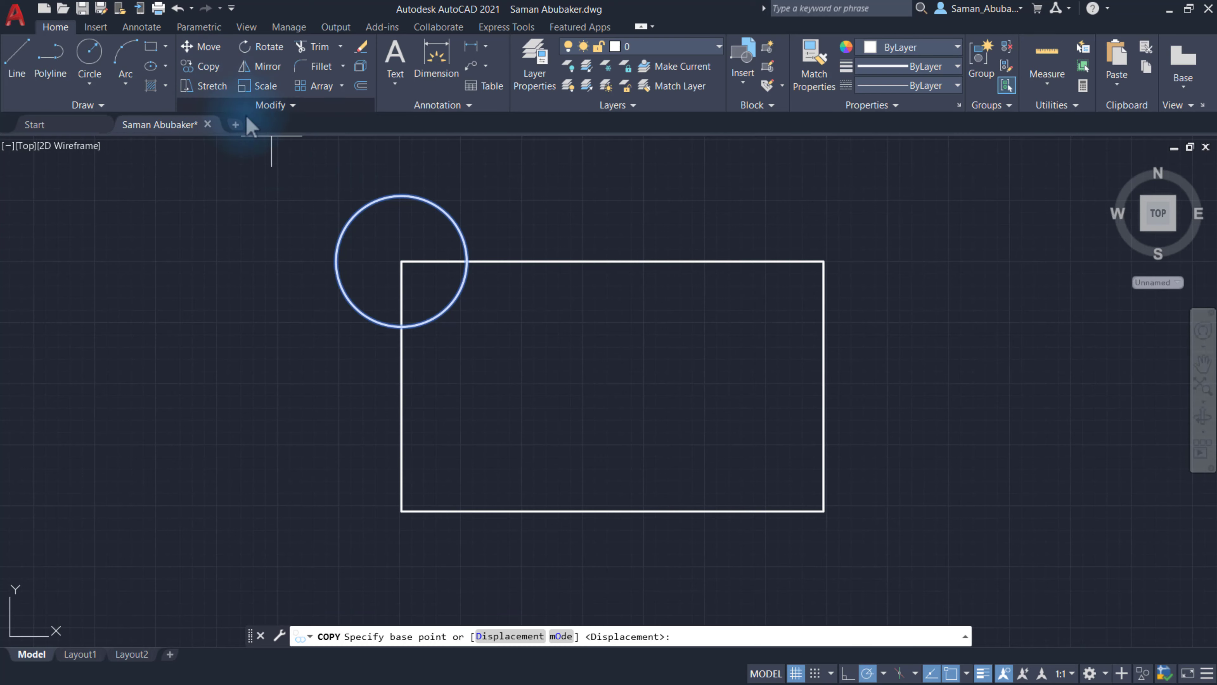
click(402, 261)
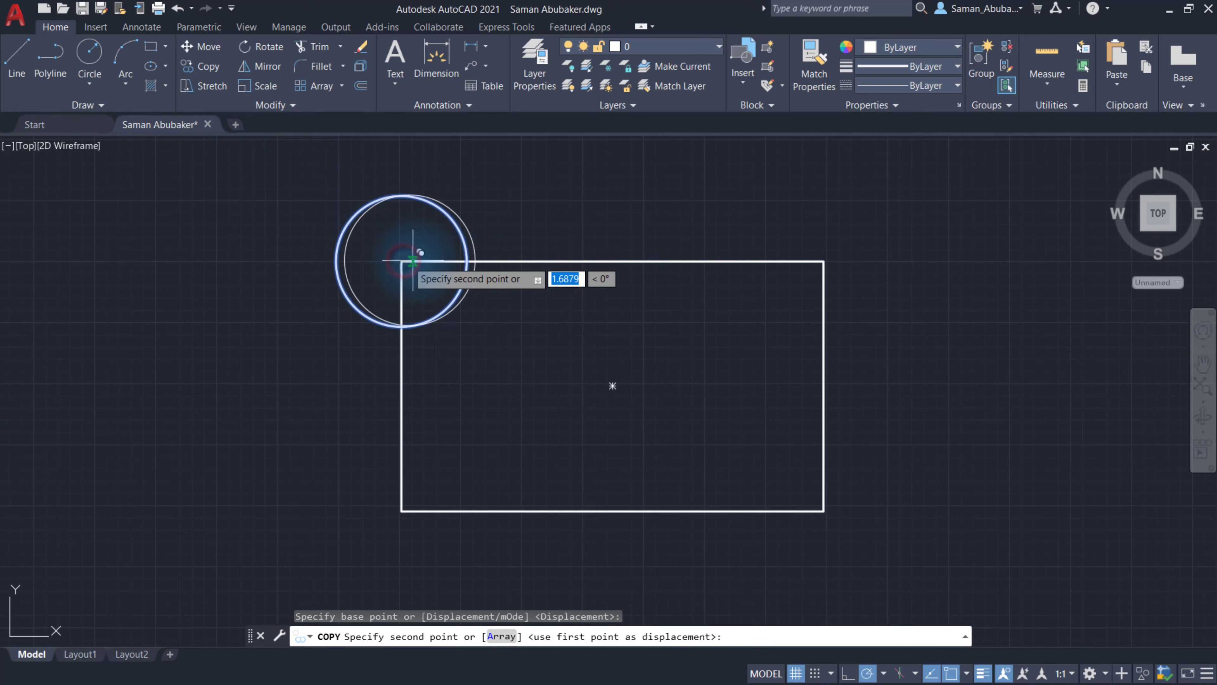
click(823, 261)
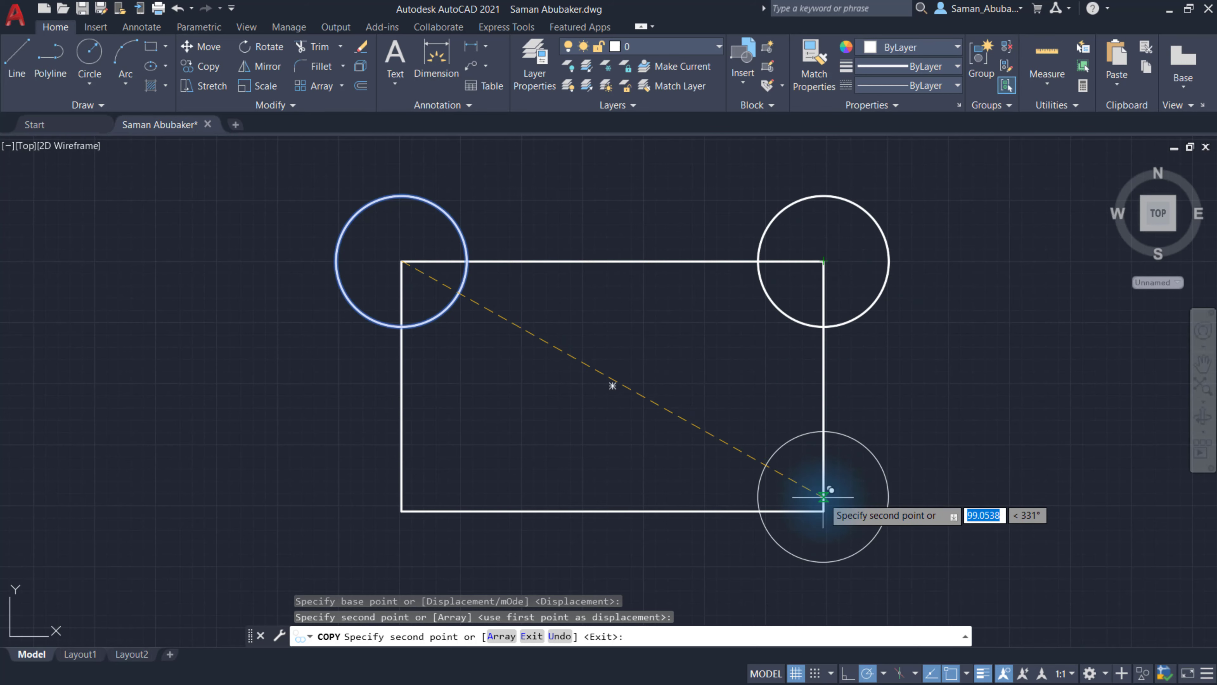
click(823, 510)
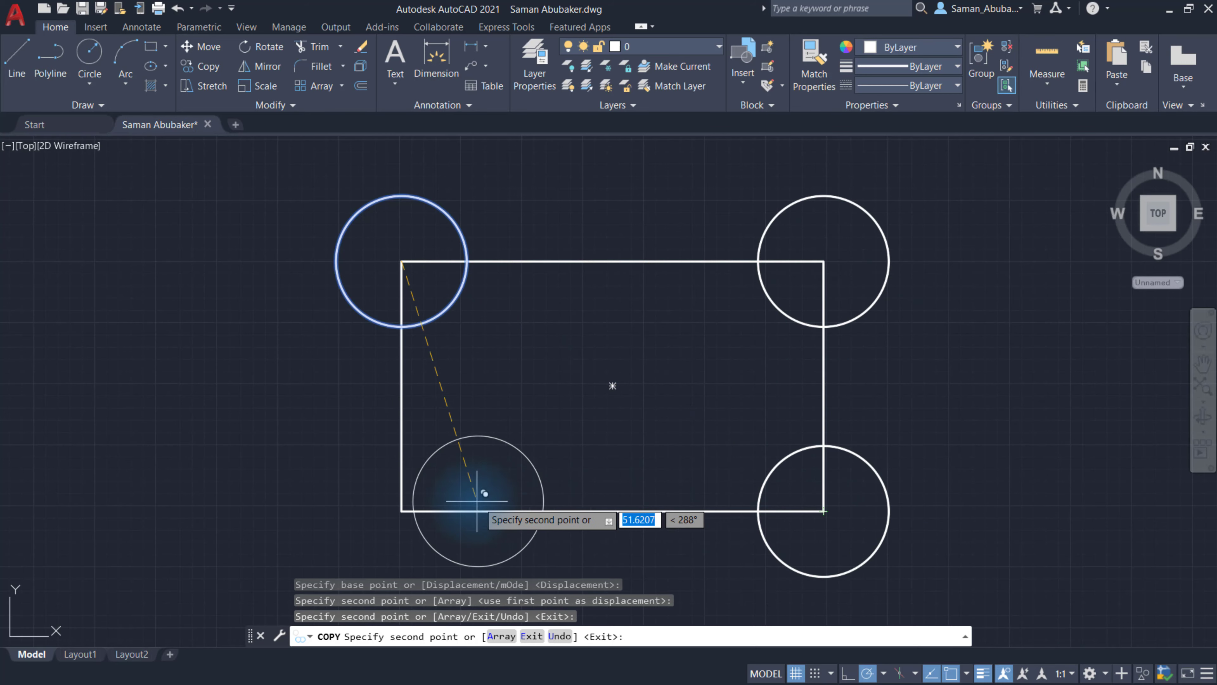
click(402, 510)
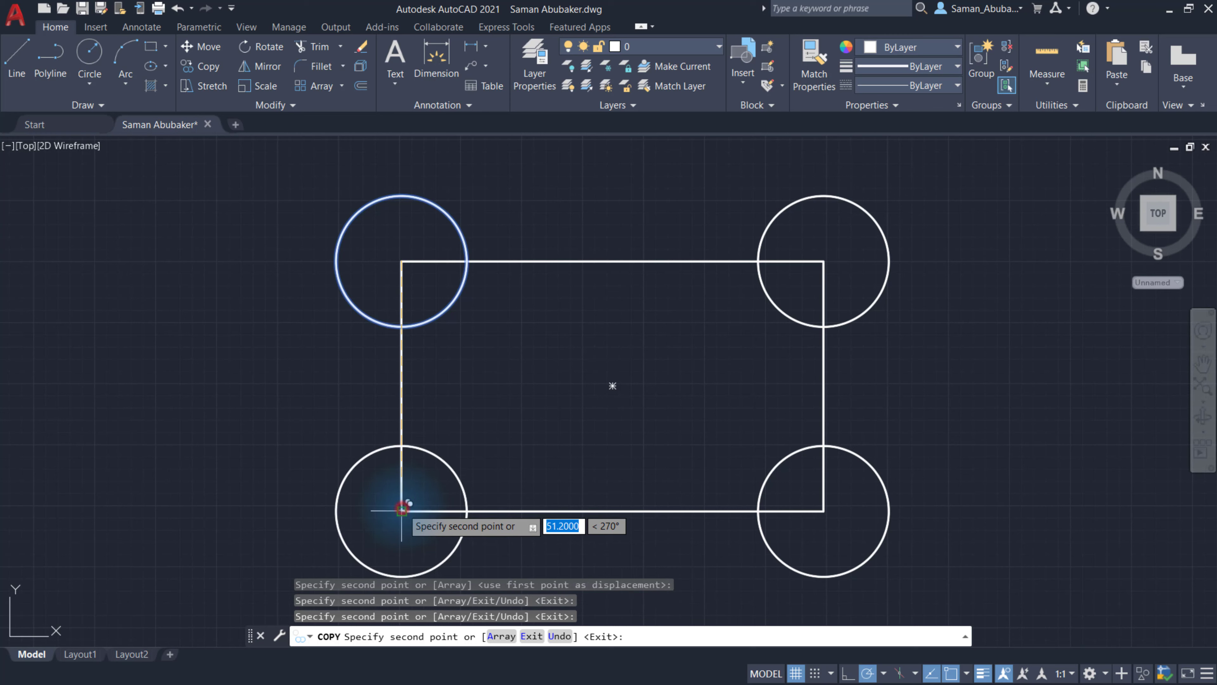
right_click(255, 365)
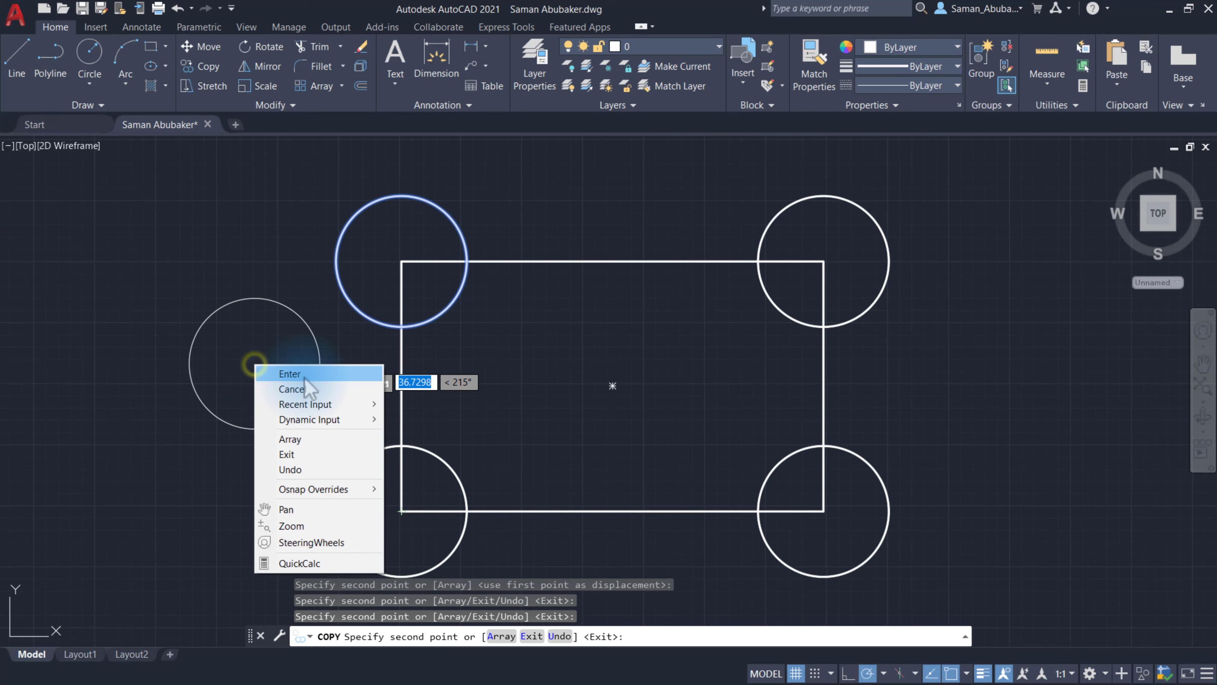
click(303, 374)
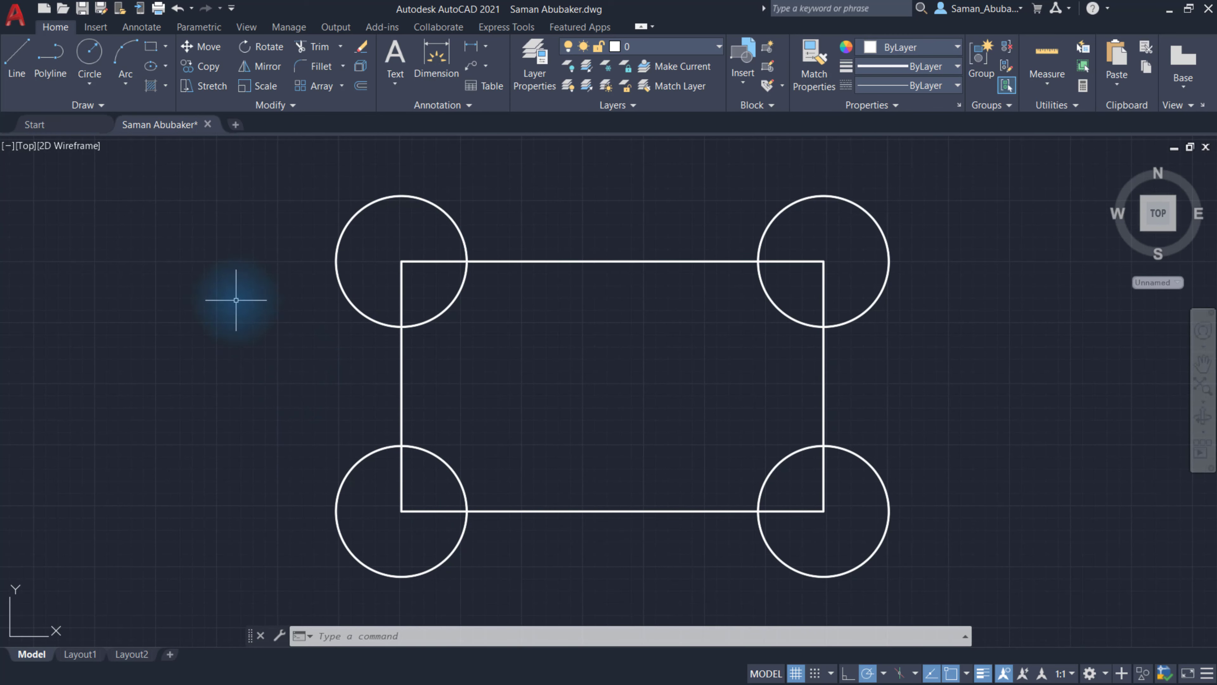
- From the rectangle's top-left corner, draw a line 31.3 right, then 7.8 down
click(16, 70)
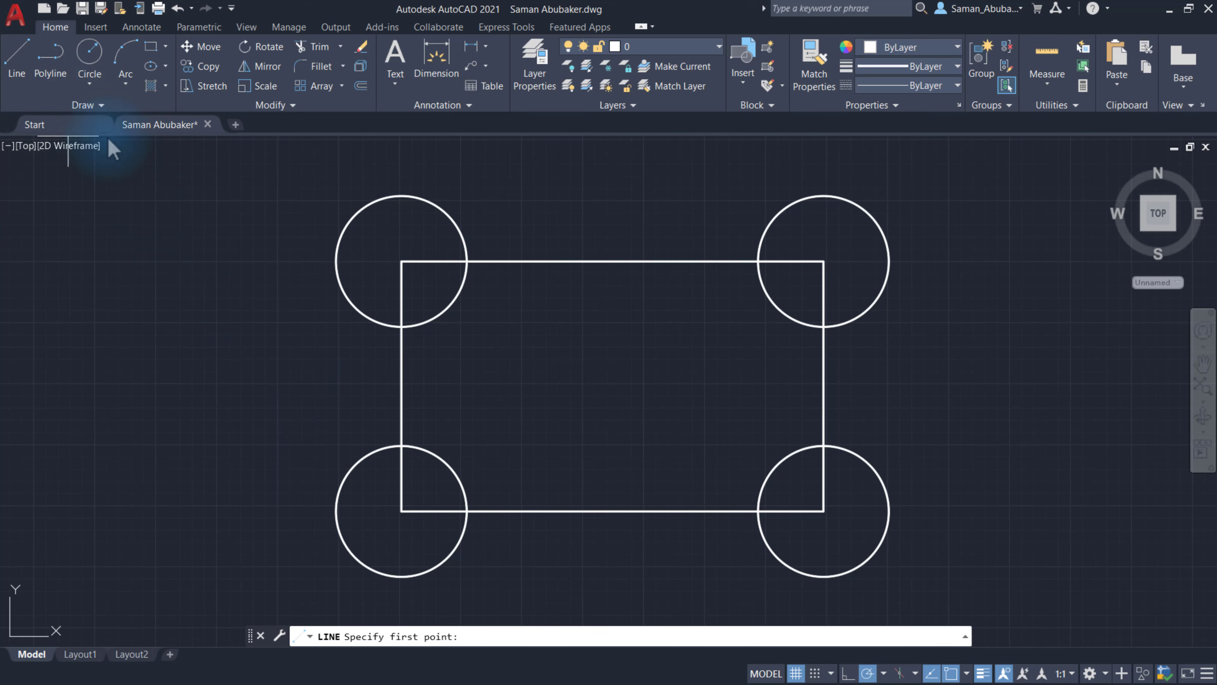
click(401, 261)
text(31.3)
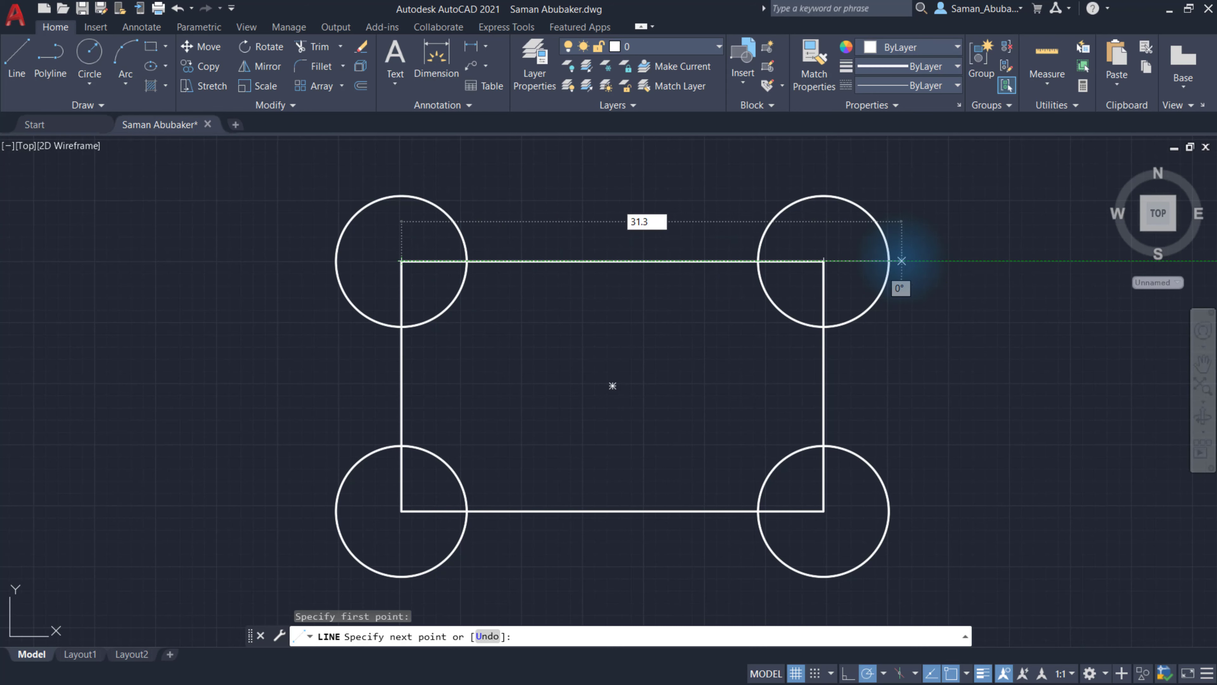
key(Return)
text(7.8)
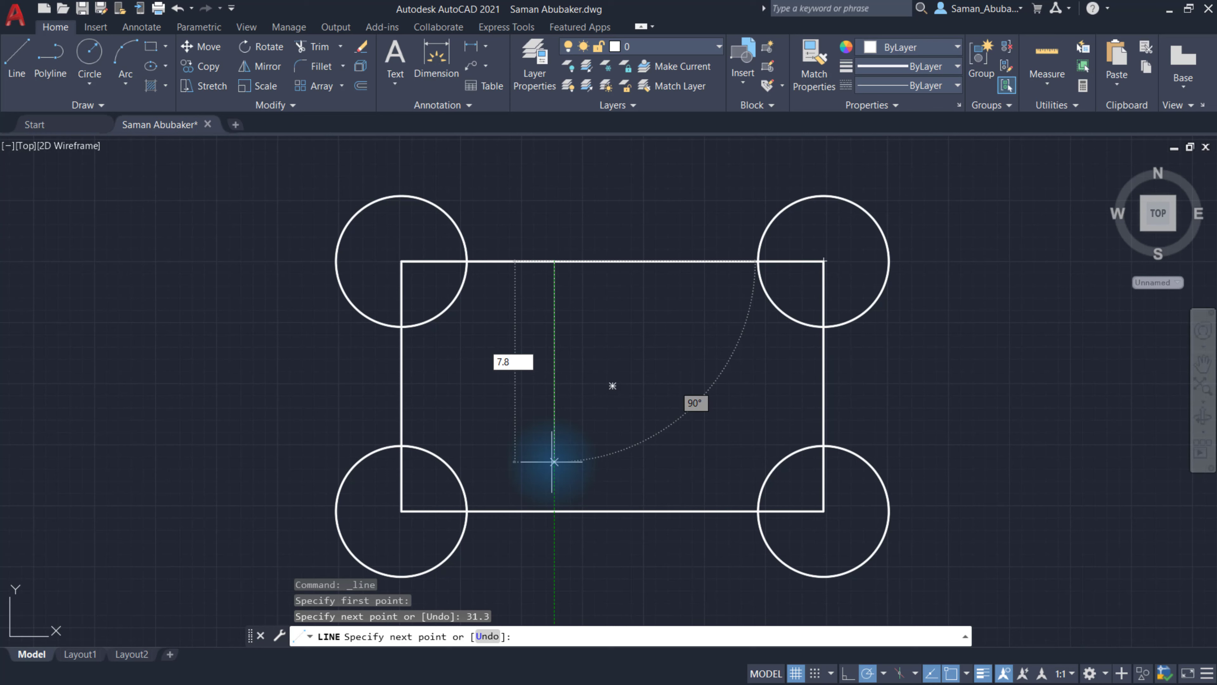
key(Return)
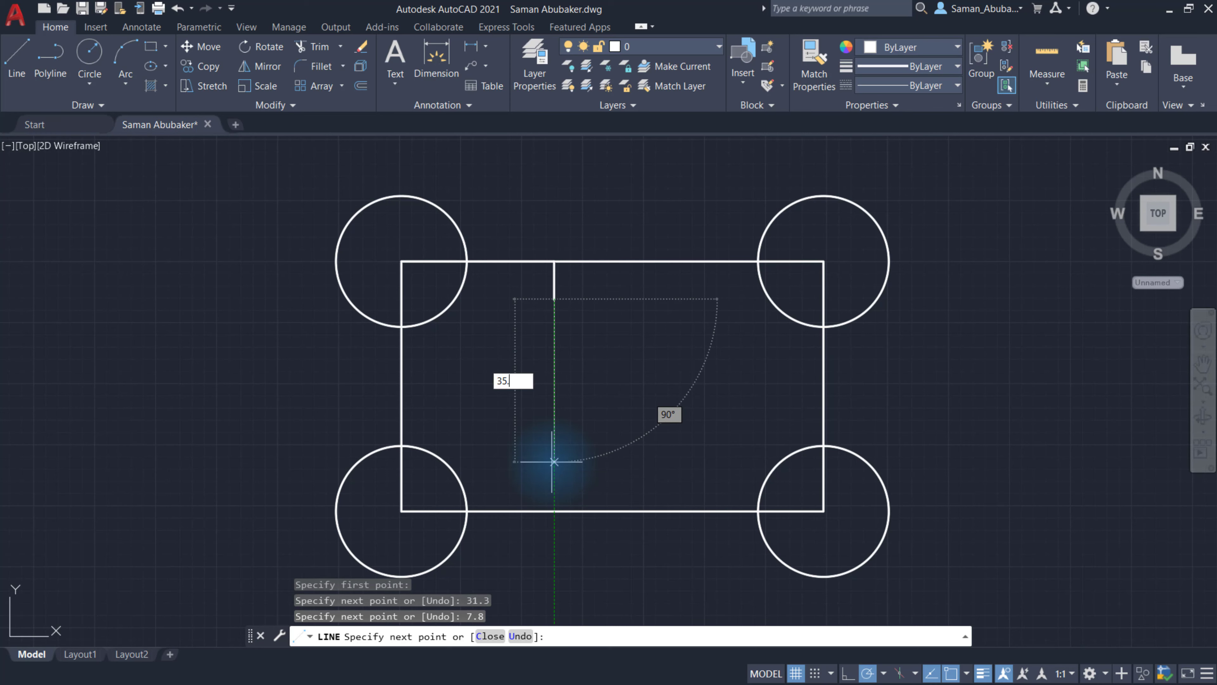
- Draw the triangle: a 35.6 vertical side, a 35.6 side at 30°, then close it
text(35.6)
key(Return)
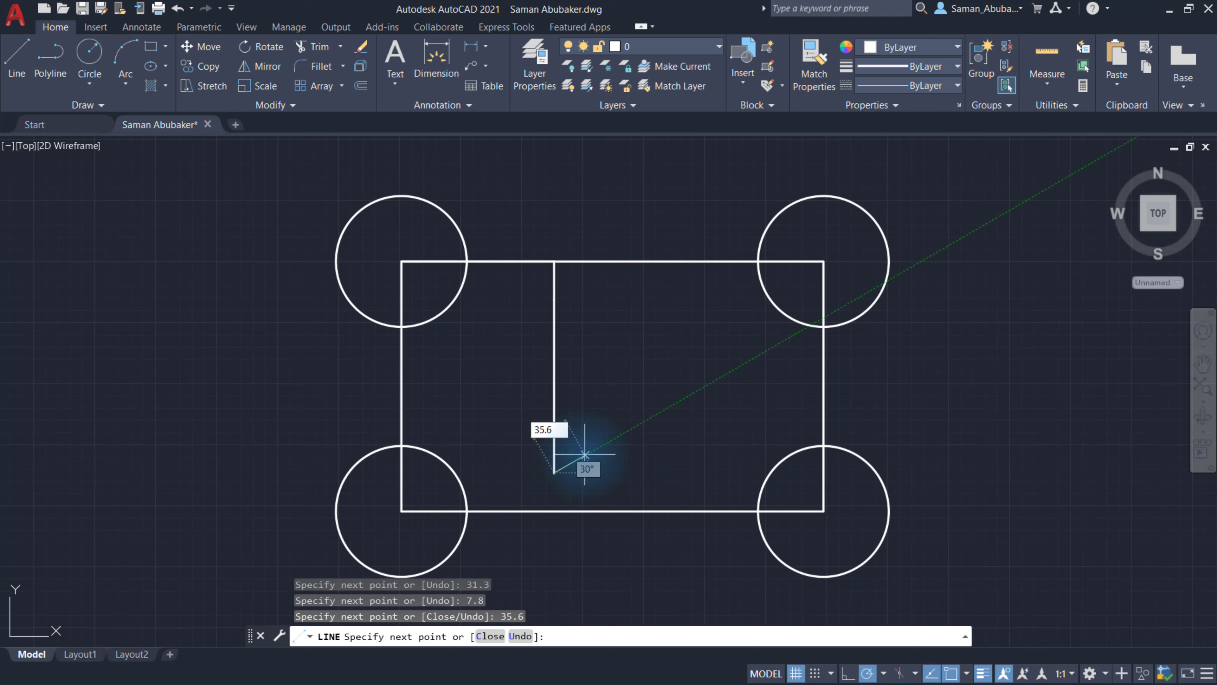
key(Return)
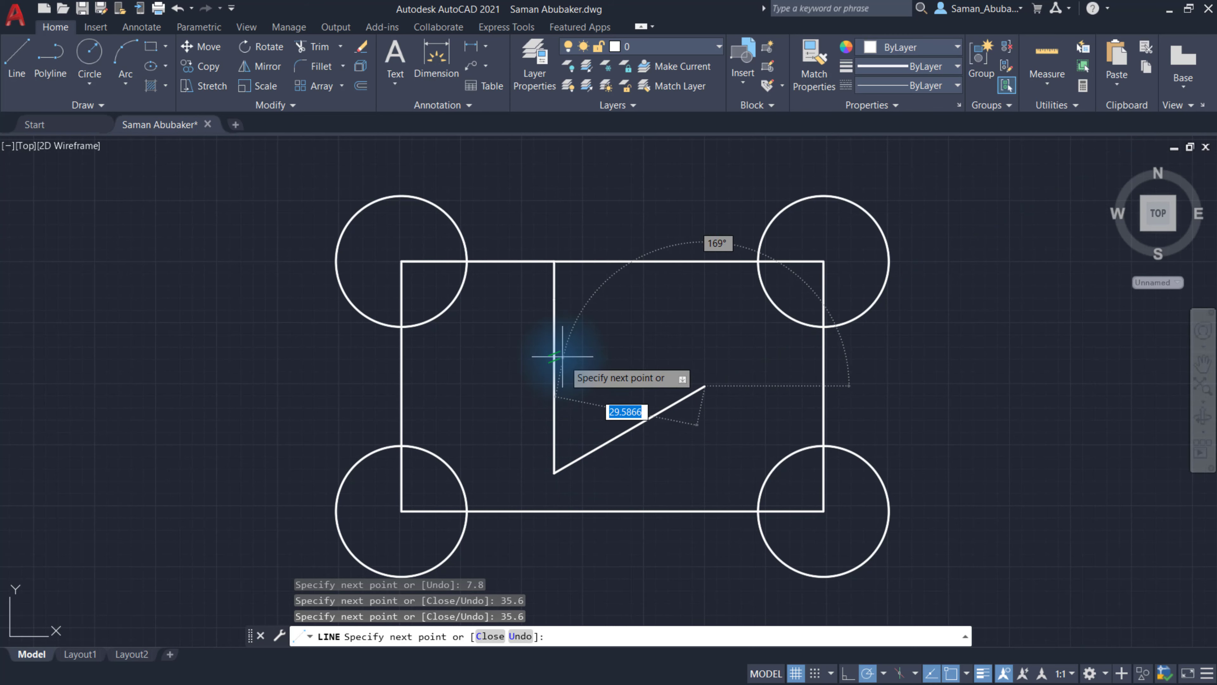
click(555, 299)
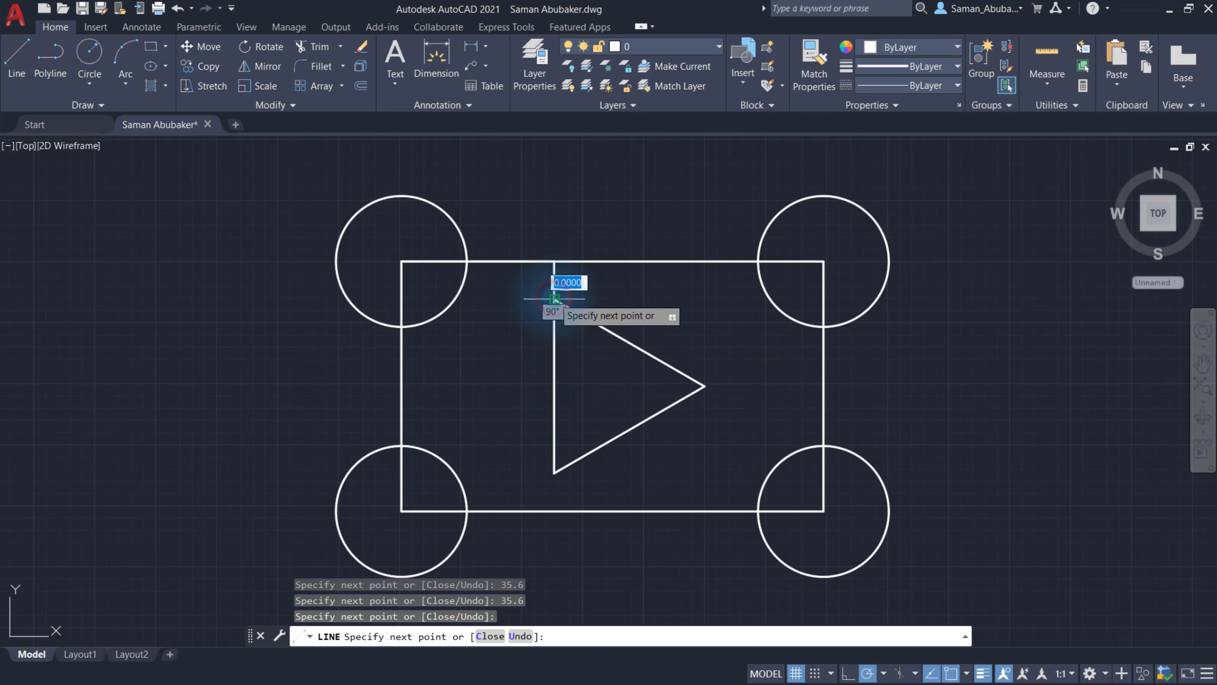
right_click(503, 330)
click(523, 341)
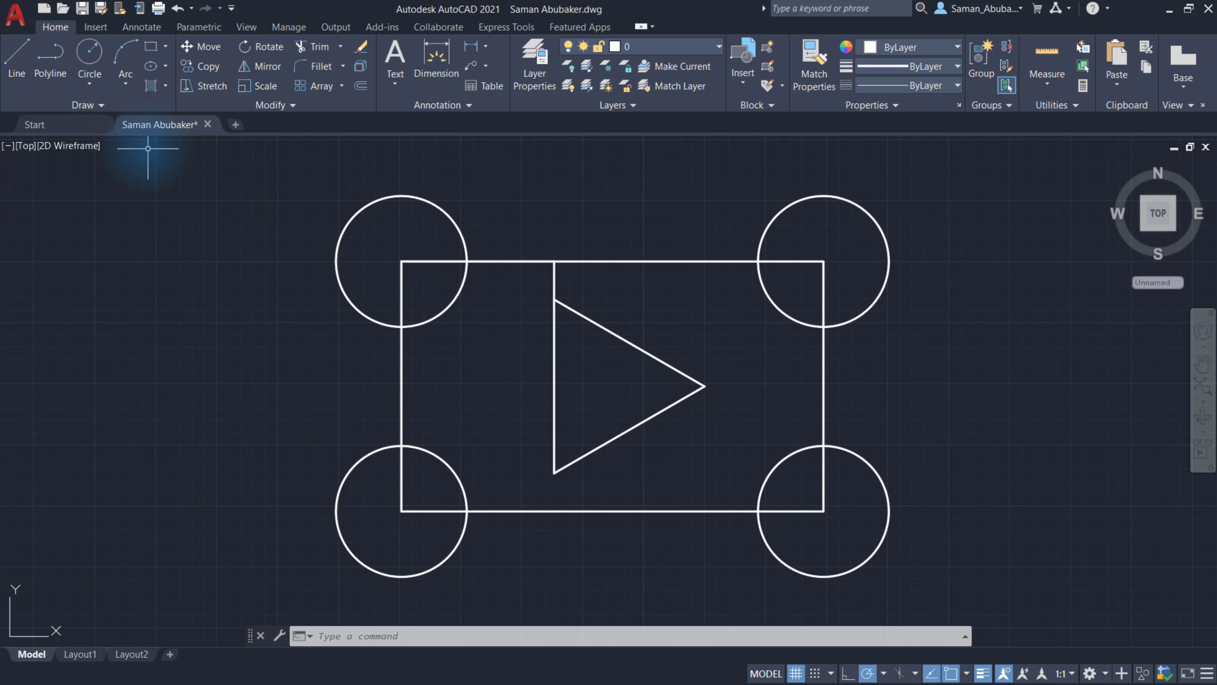
click(97, 88)
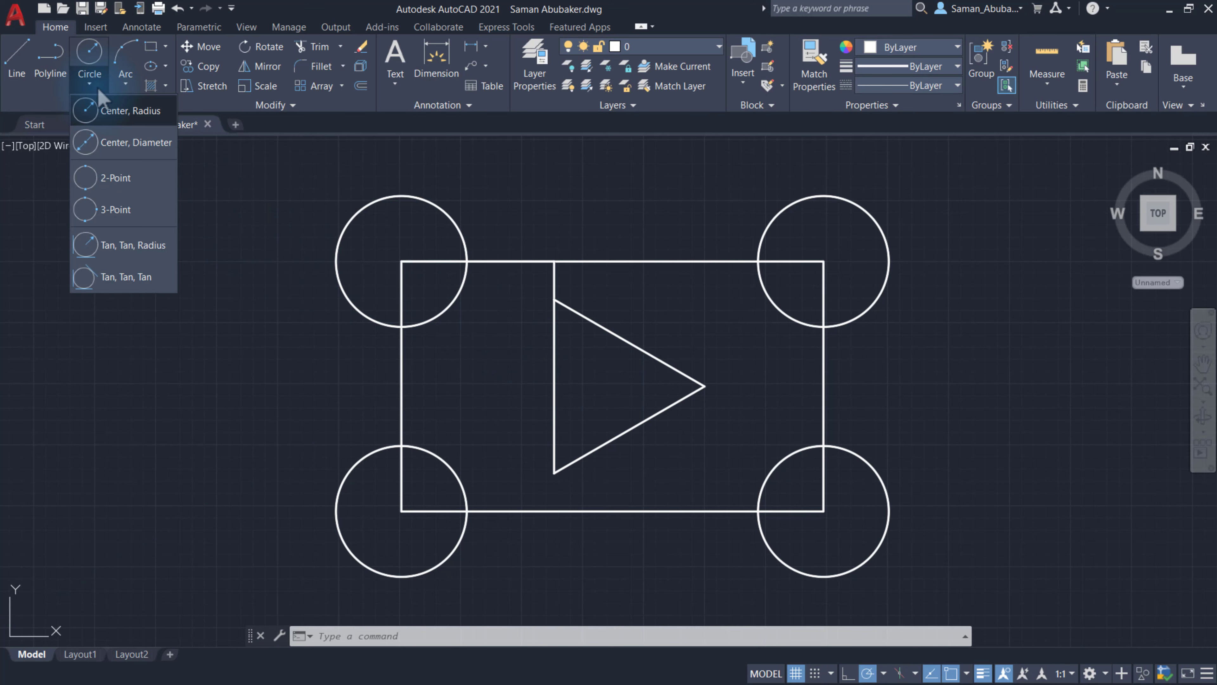
- Draw a radius-380 circle tangent to the top-left and top-right corner circles
click(107, 98)
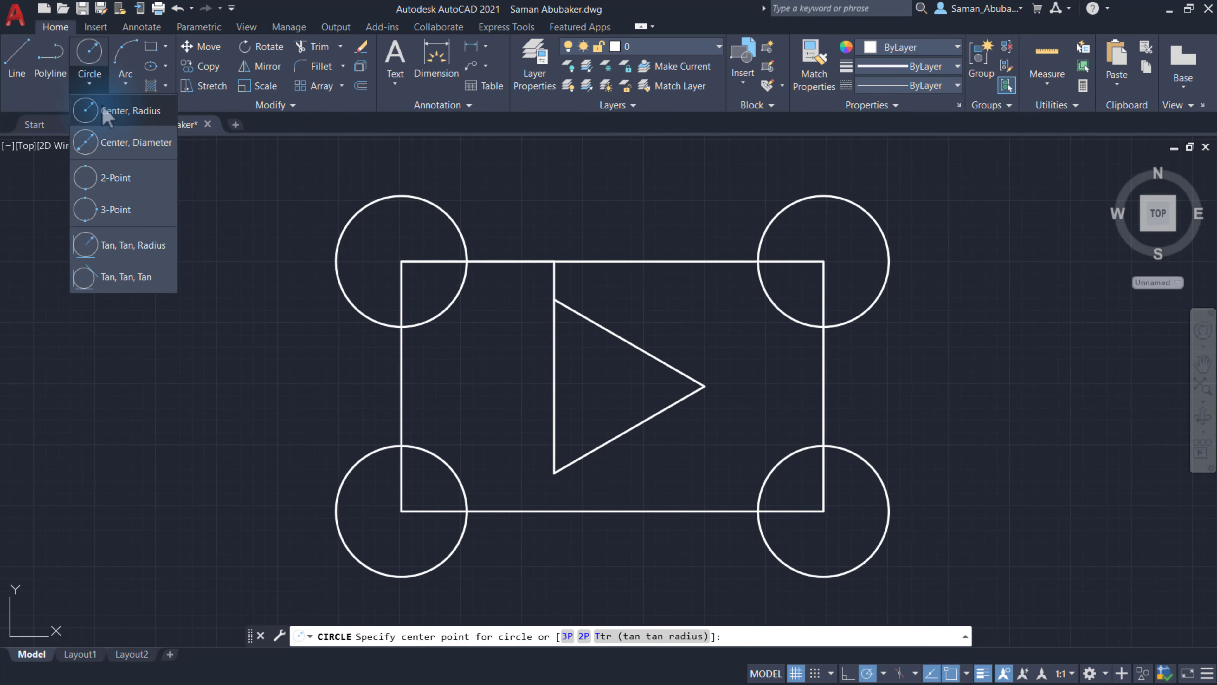
click(141, 246)
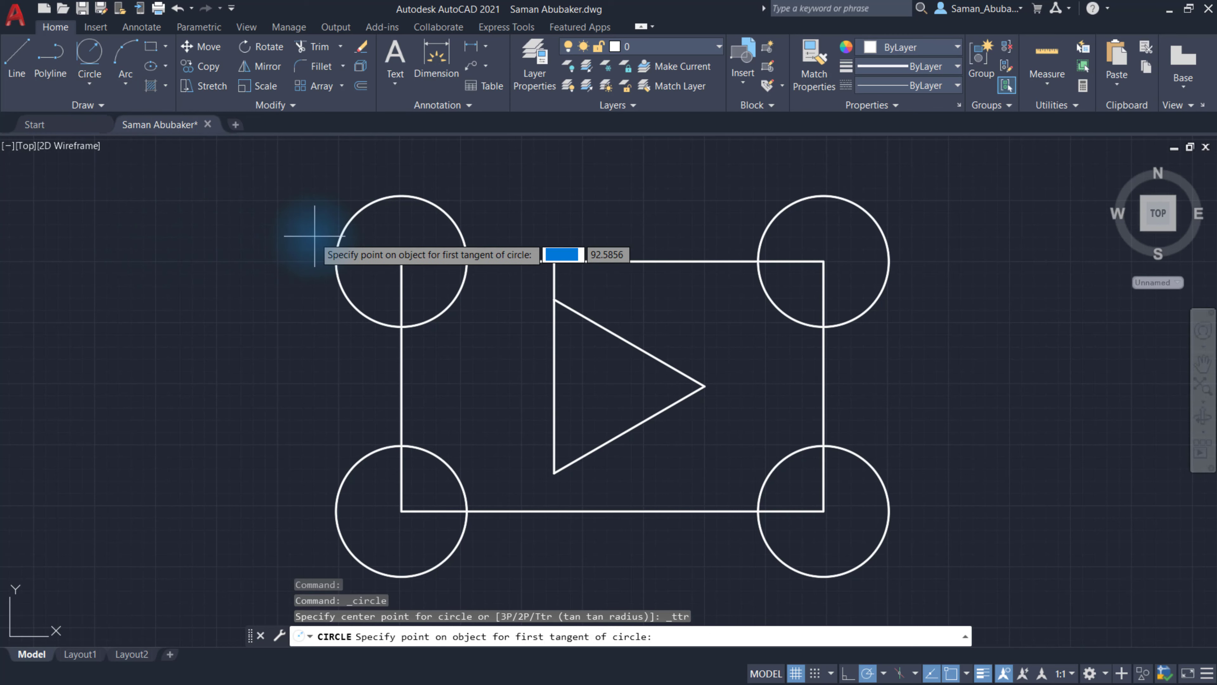
click(339, 237)
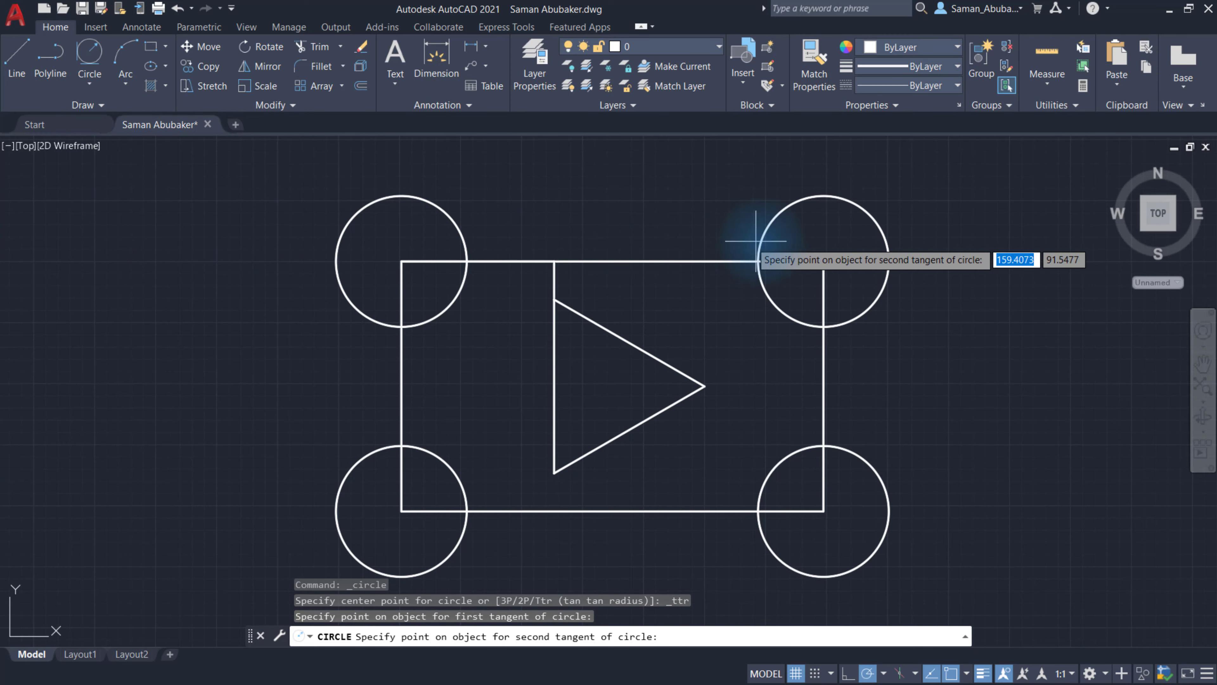
click(883, 236)
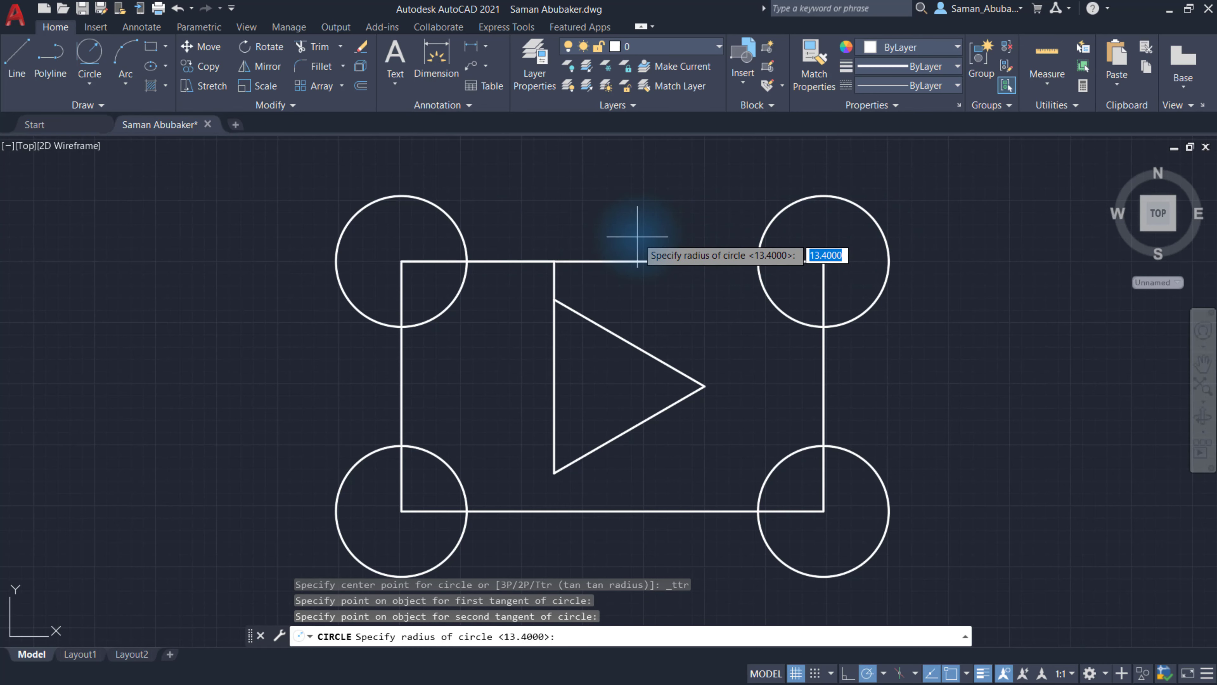
key(Return)
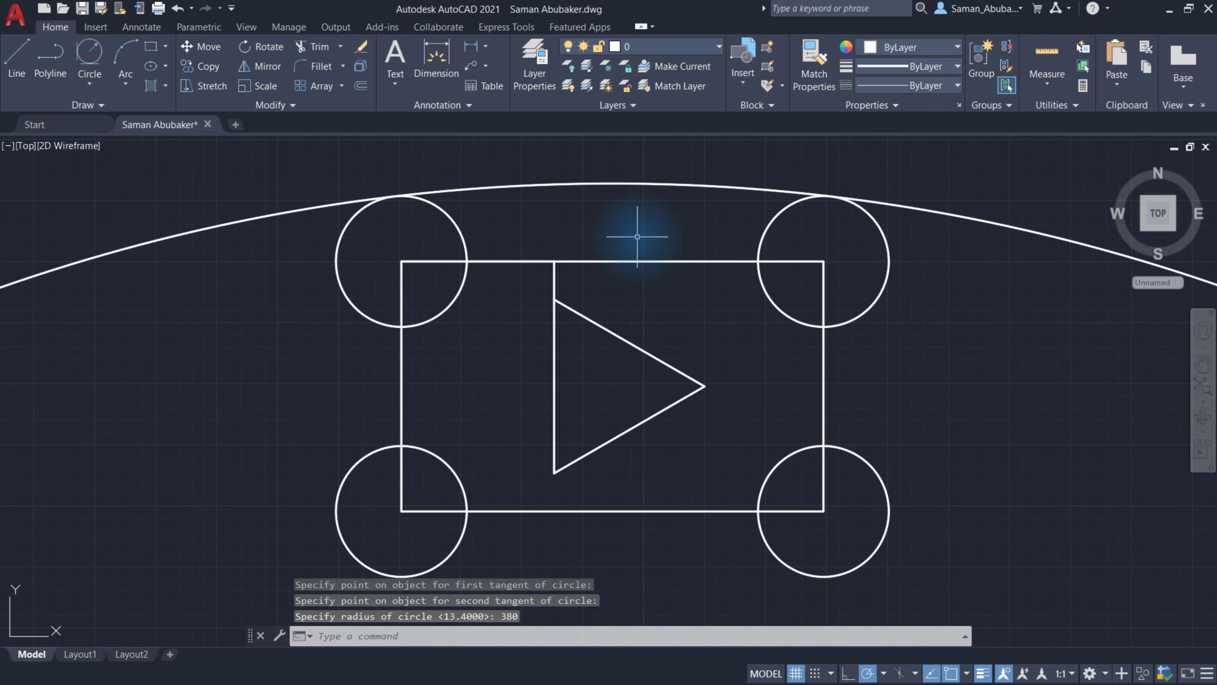
- Trim the radius-380 circle down to the arc between the two top corner circles
click(317, 48)
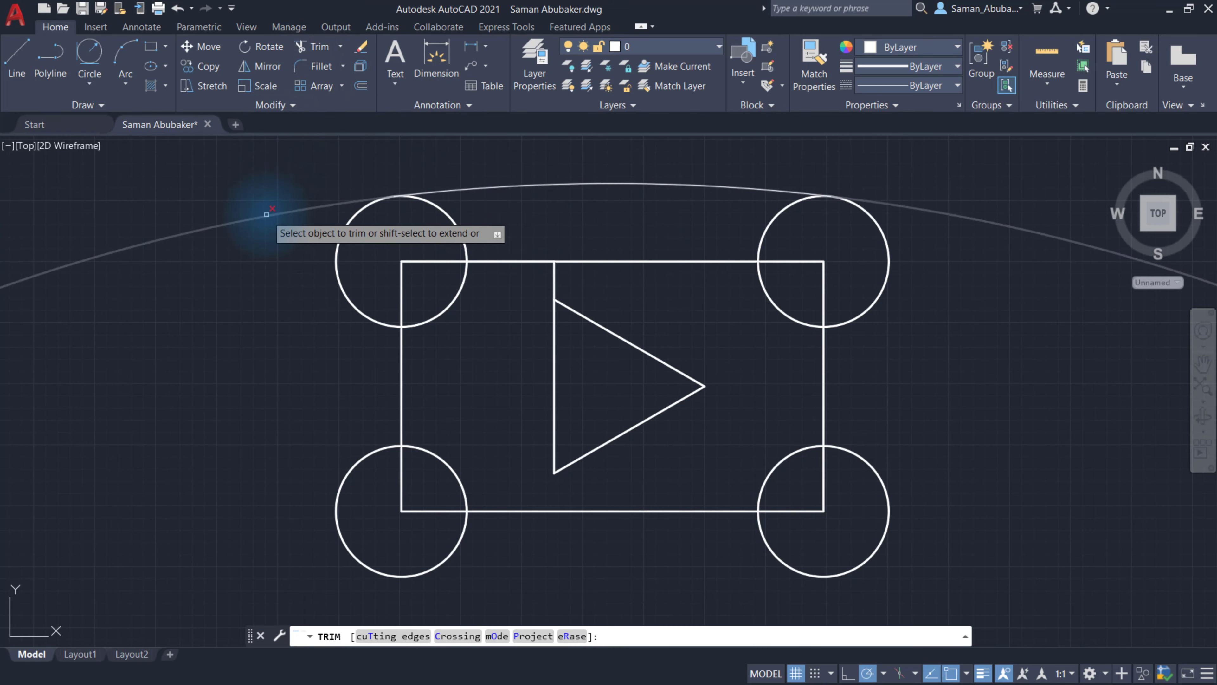
click(266, 214)
right_click(267, 214)
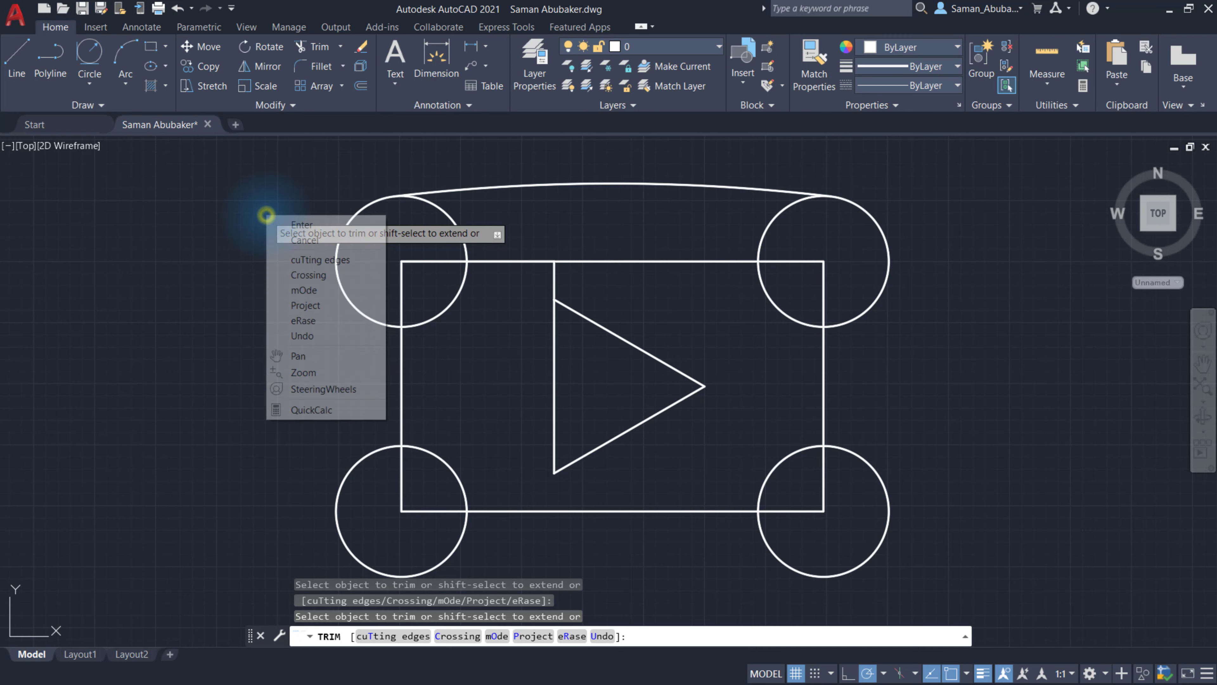
click(290, 224)
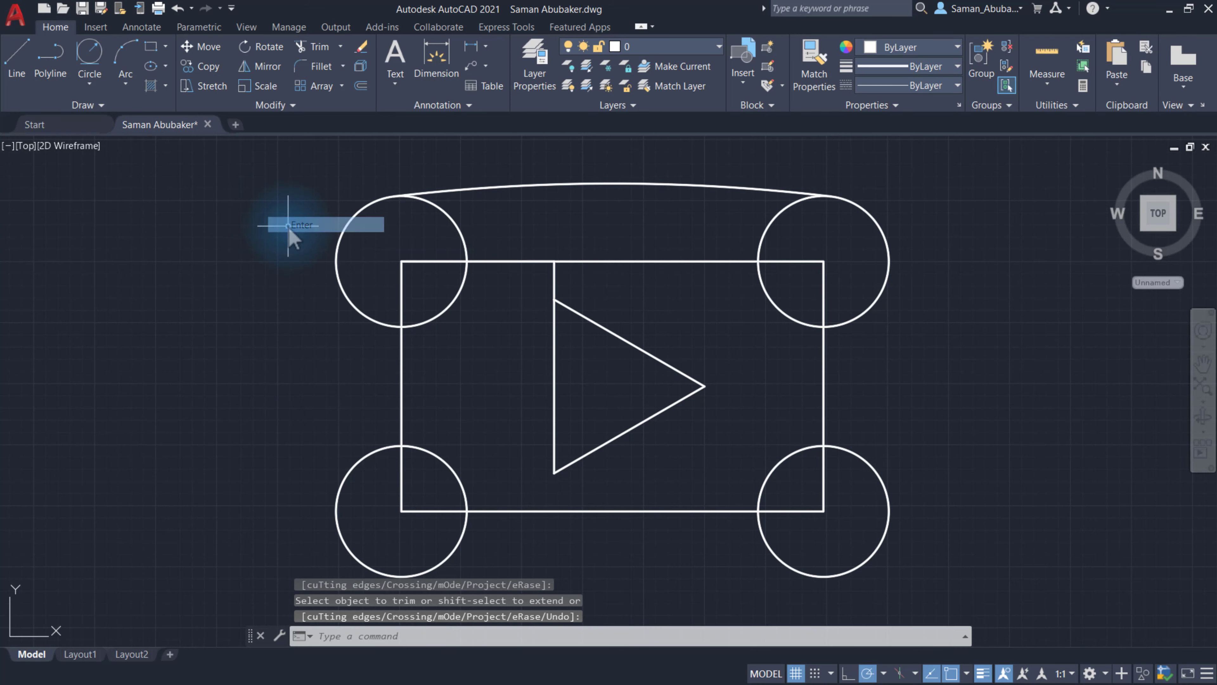
click(91, 63)
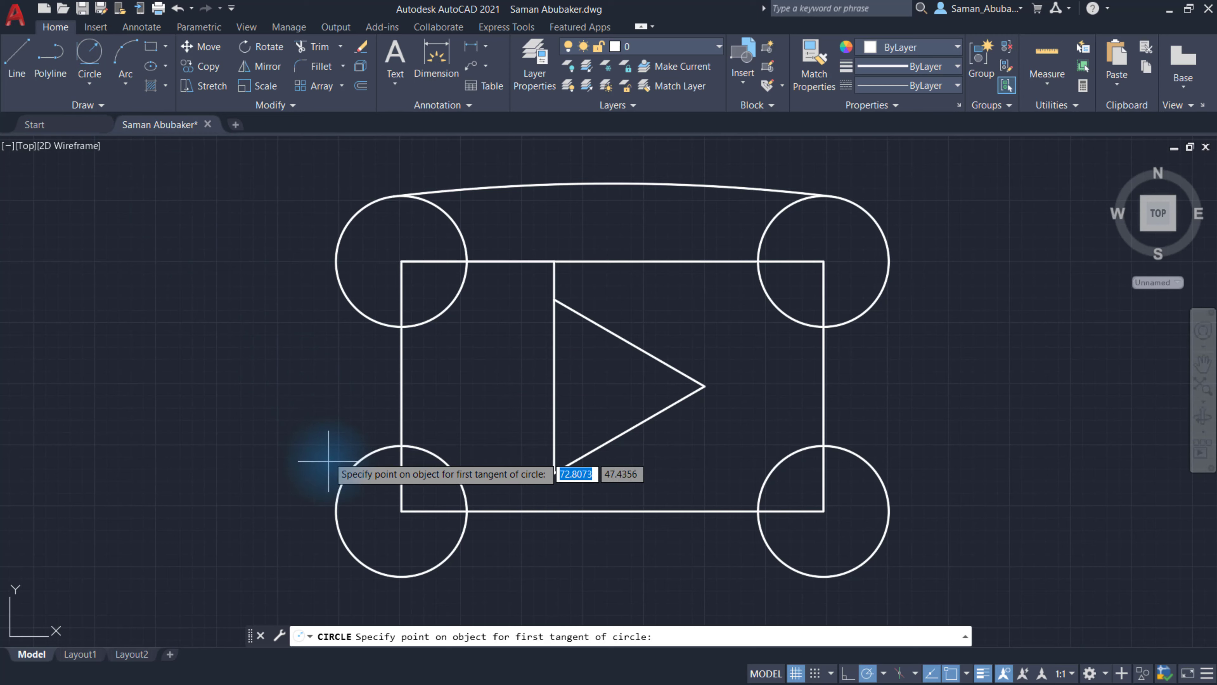
- Draw a radius-380 circle tangent to the two bottom corner circles
click(344, 542)
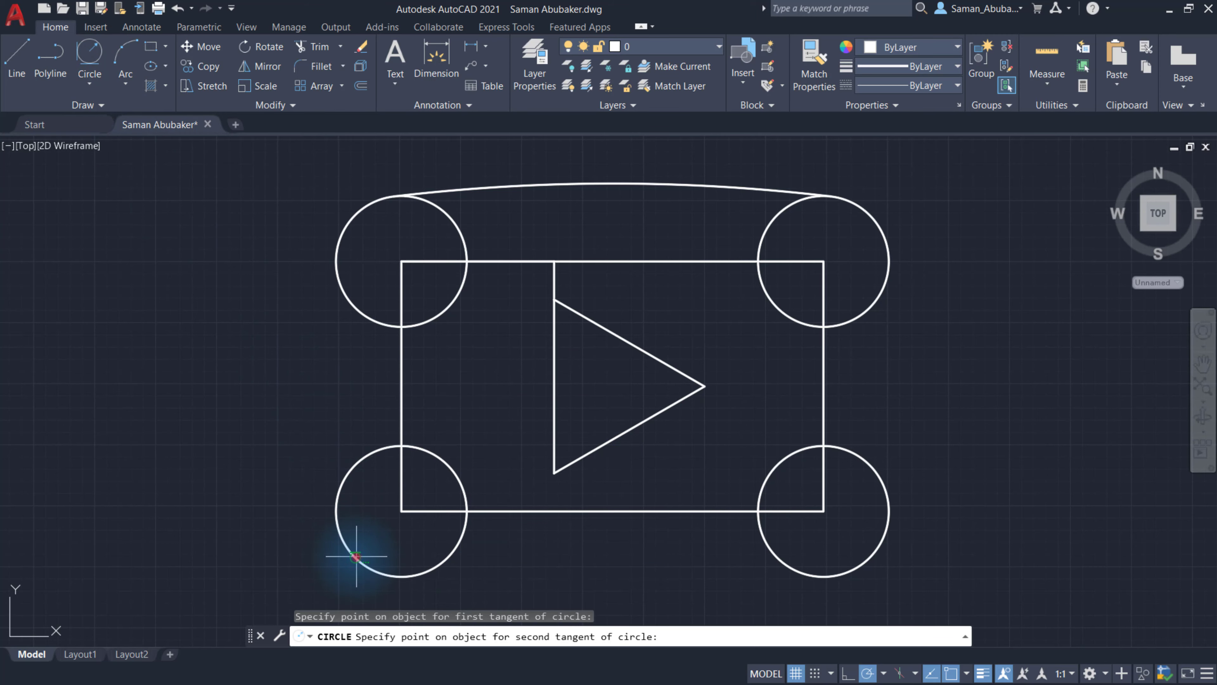
click(862, 556)
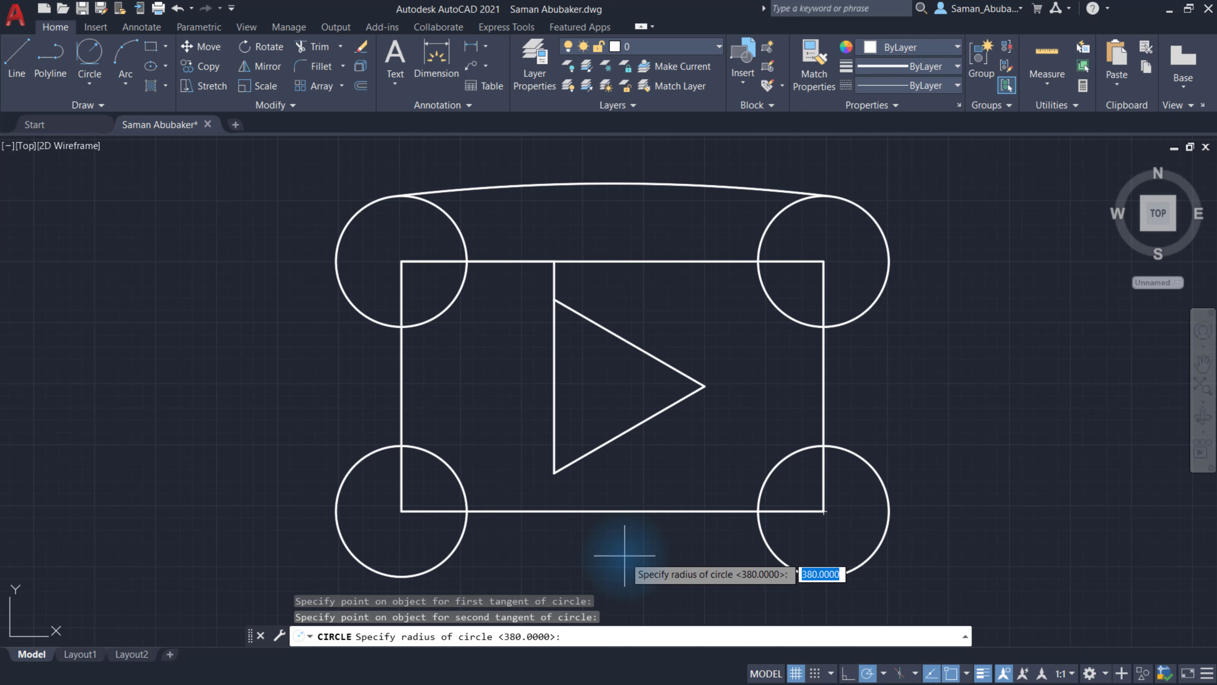
text(380)
key(Return)
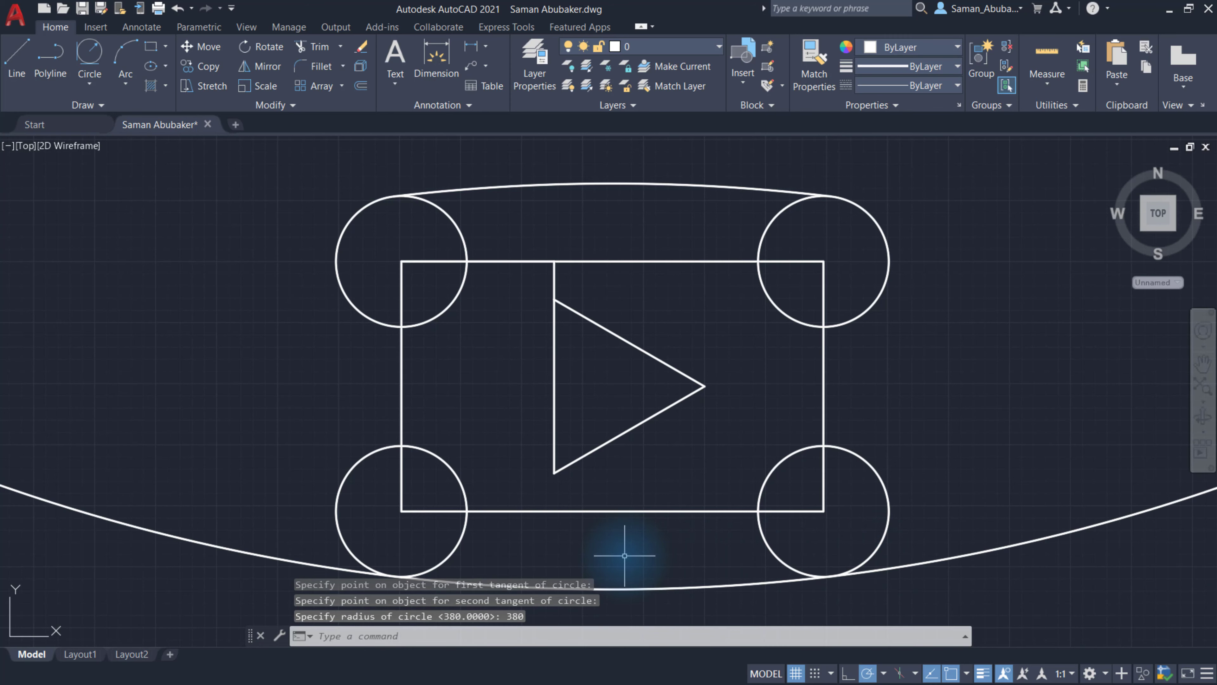
- Trim that circle so only the arc between the bottom circles remains
click(319, 48)
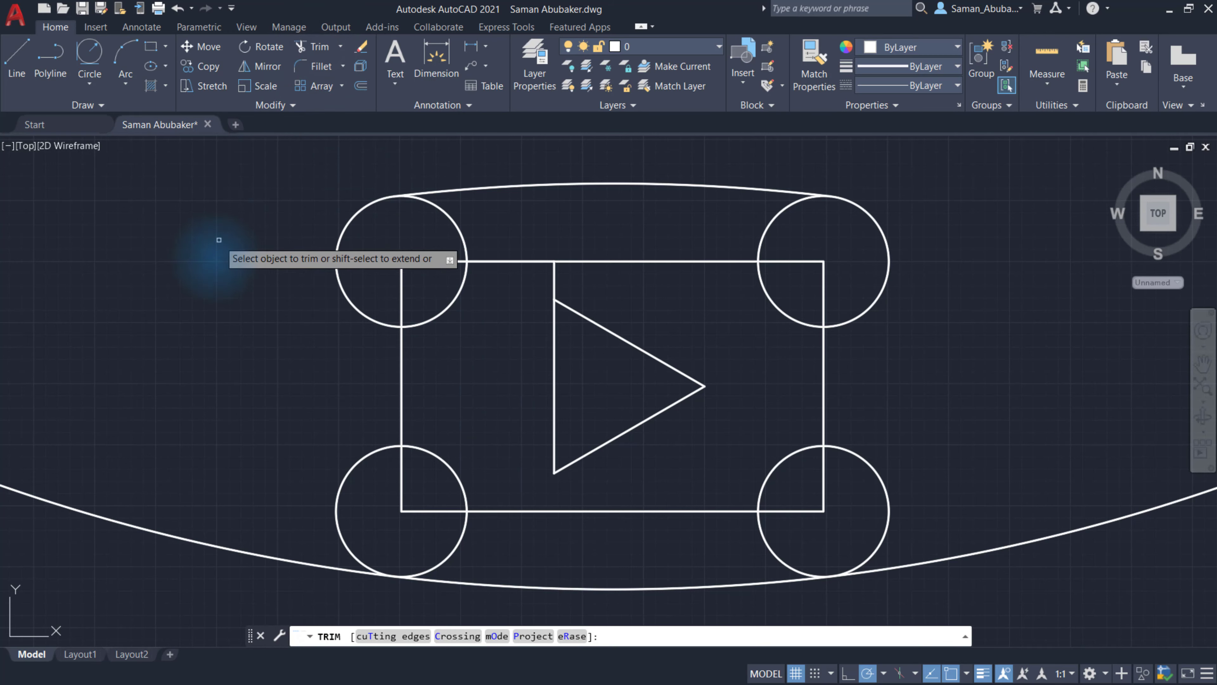
click(205, 538)
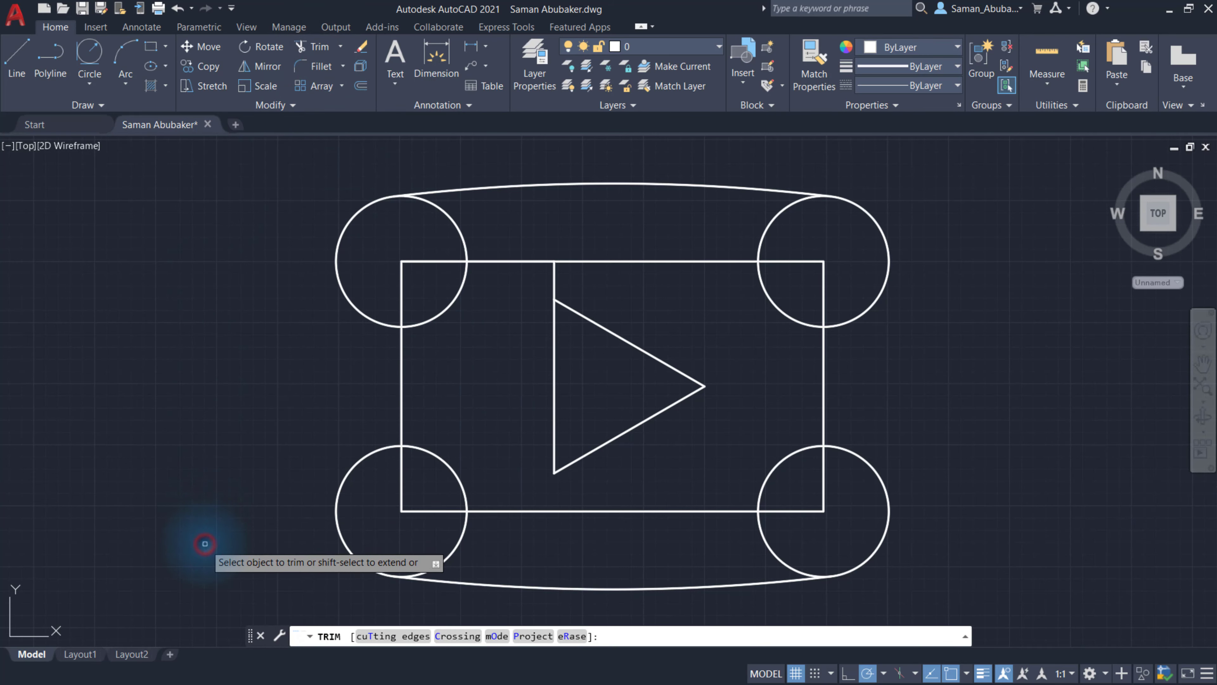
right_click(202, 477)
click(217, 477)
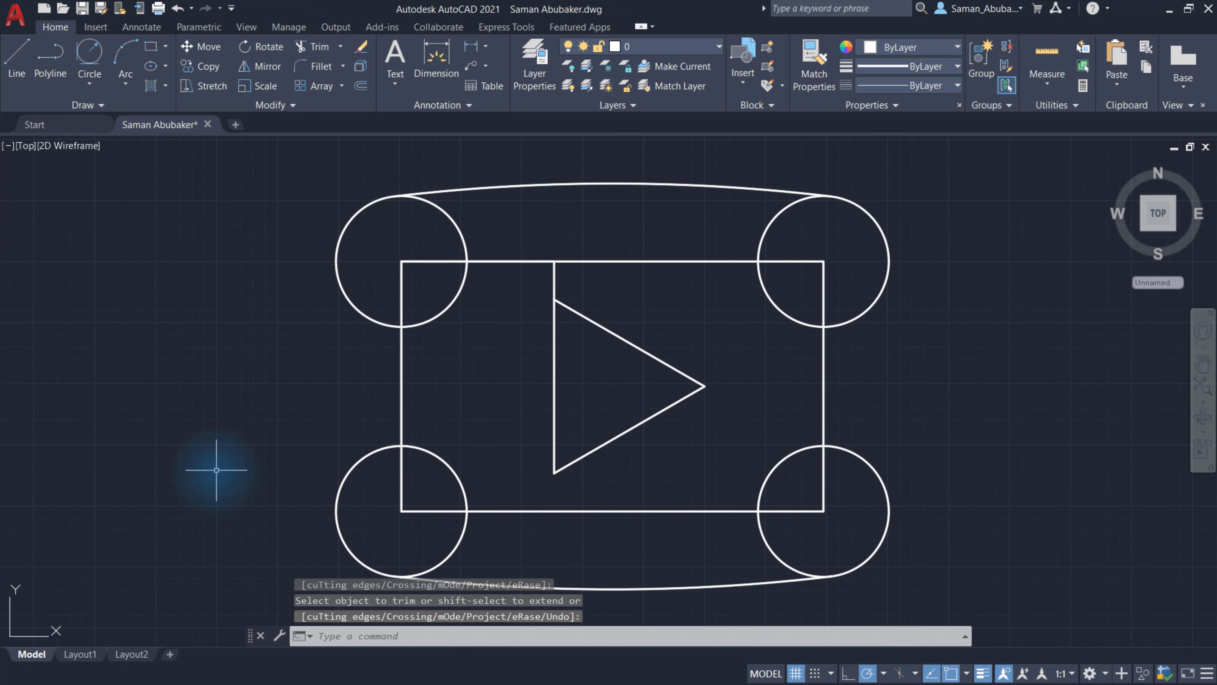
- Draw a radius-150 circle tangent to the top-left and bottom-left corner circles
click(98, 60)
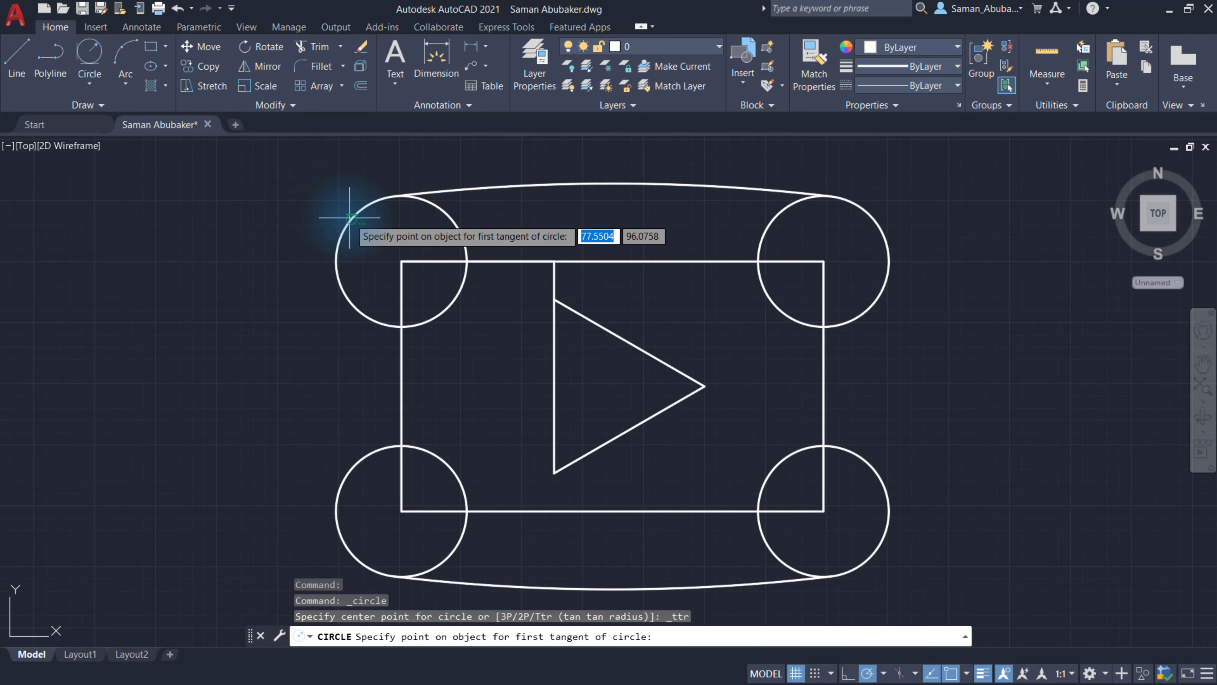
click(329, 206)
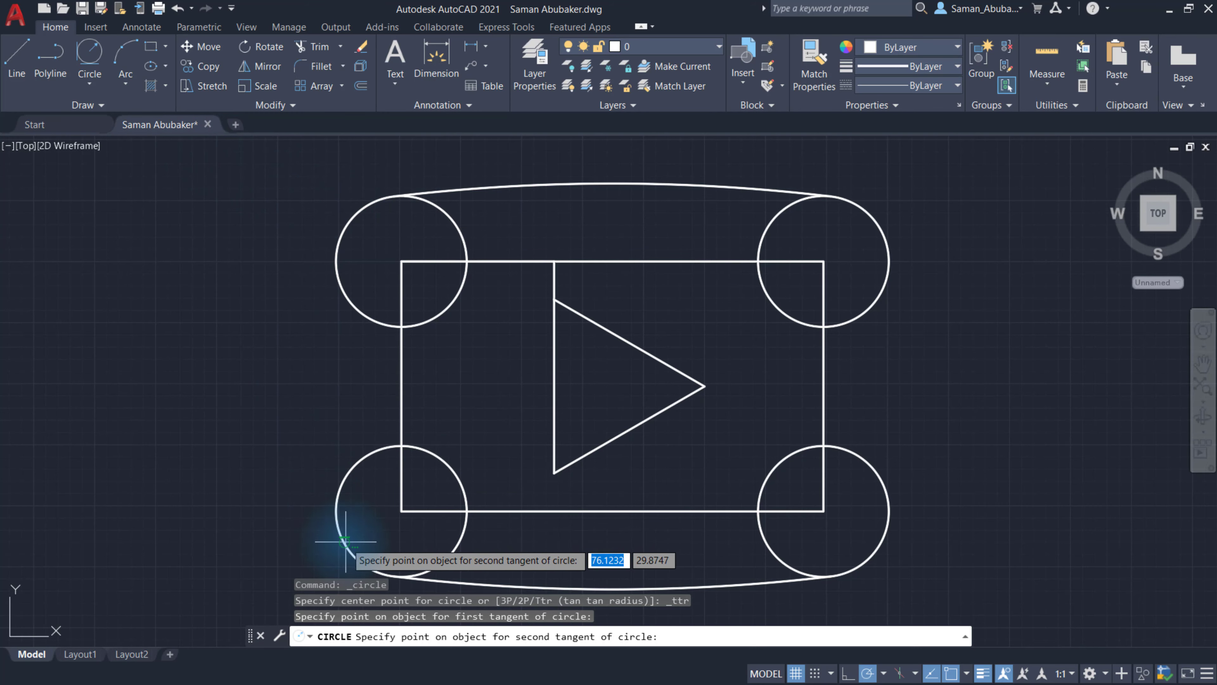
click(329, 520)
text(150)
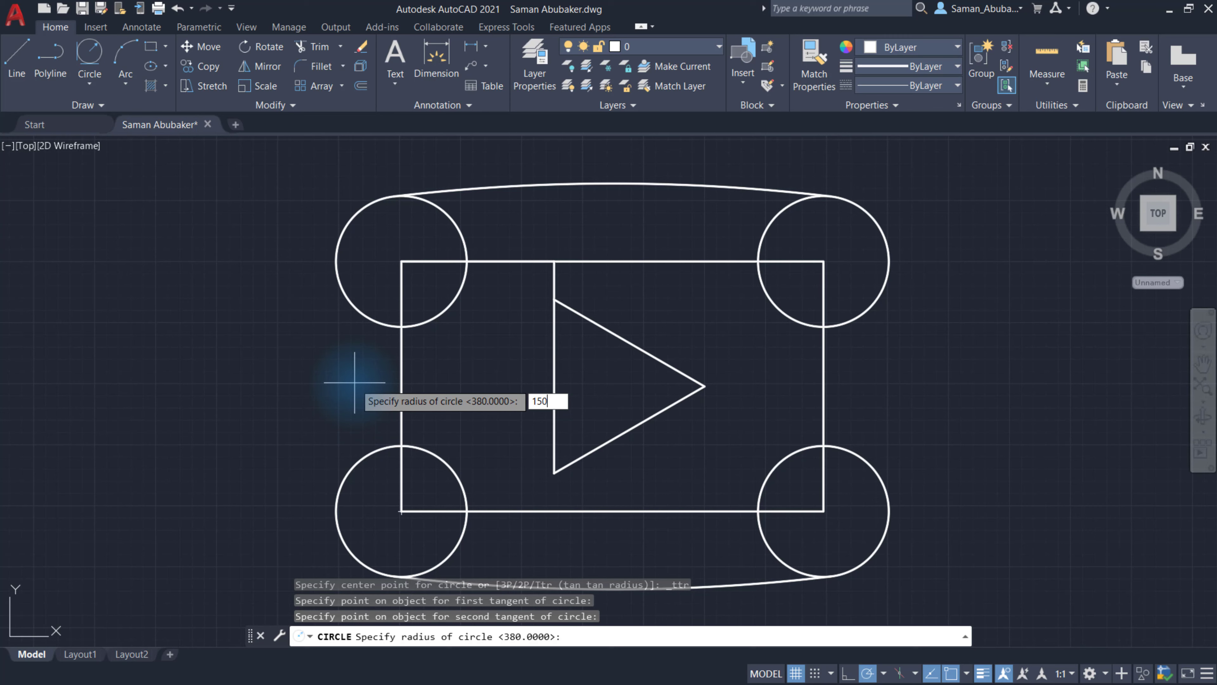
key(Return)
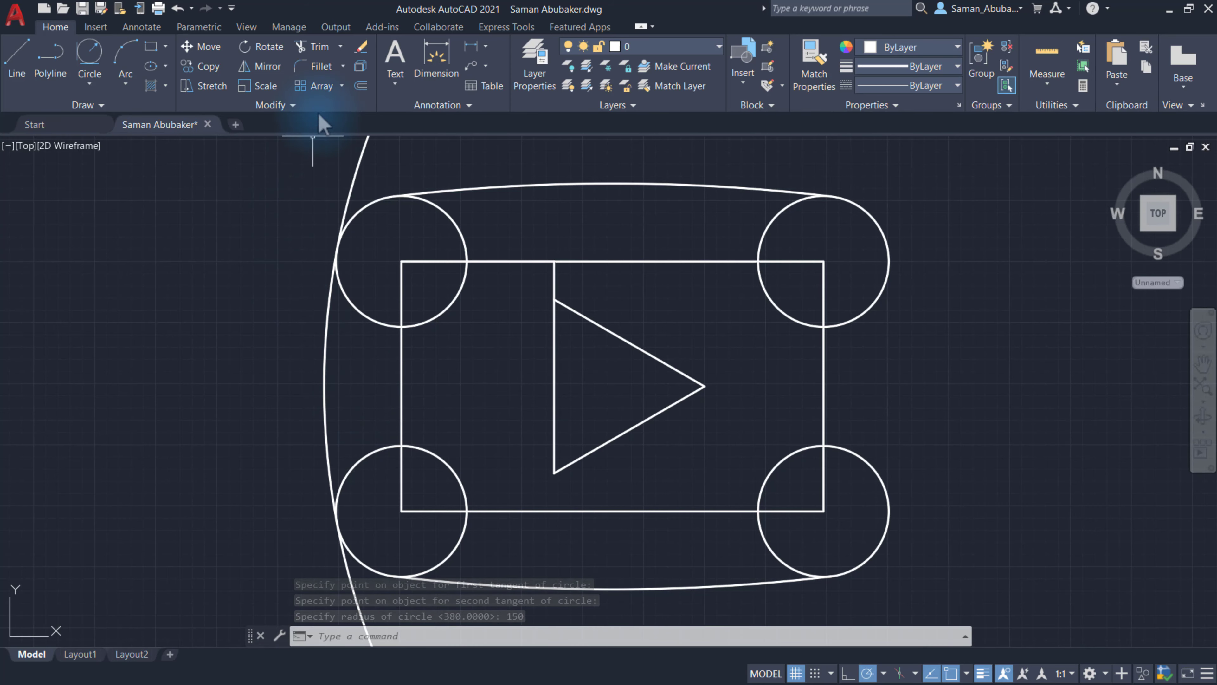
- Trim away the outer part of the left radius-150 circle
click(322, 51)
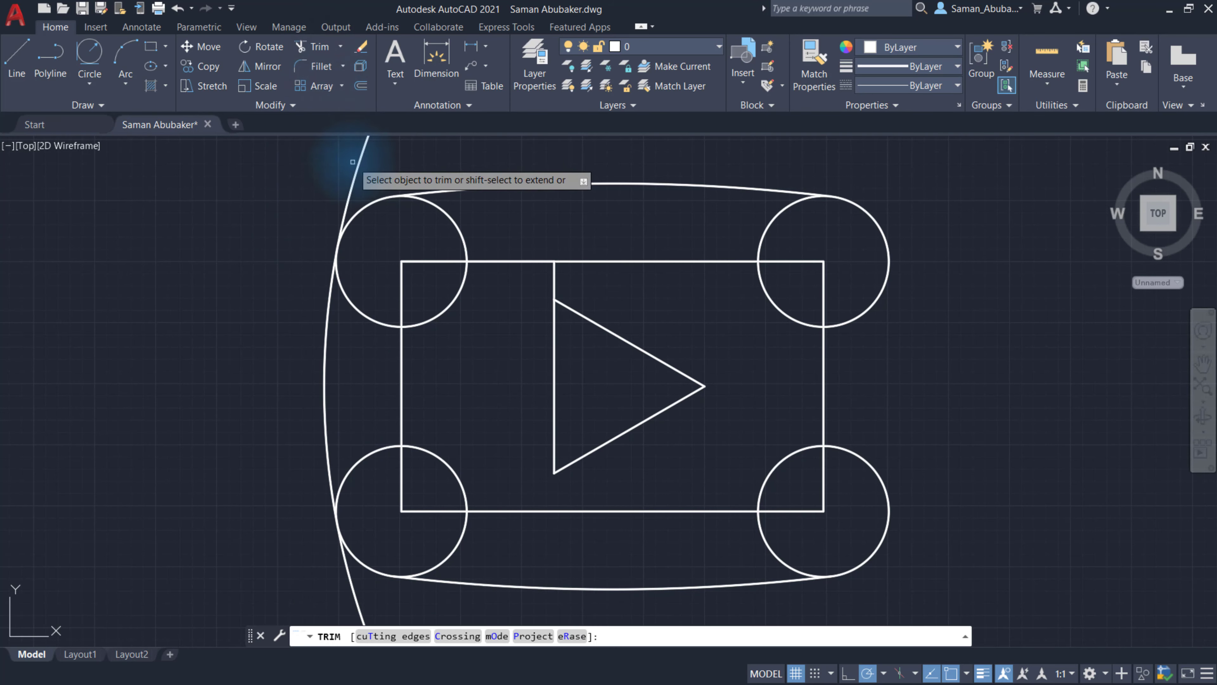
click(356, 174)
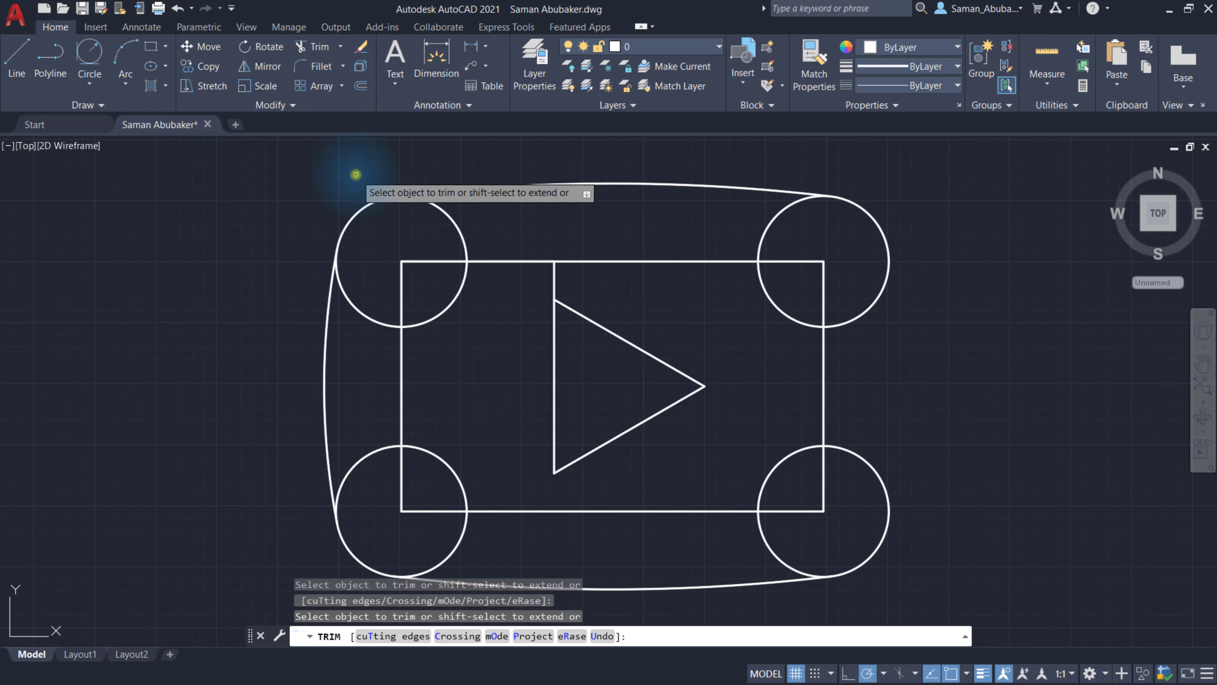
right_click(355, 173)
click(397, 185)
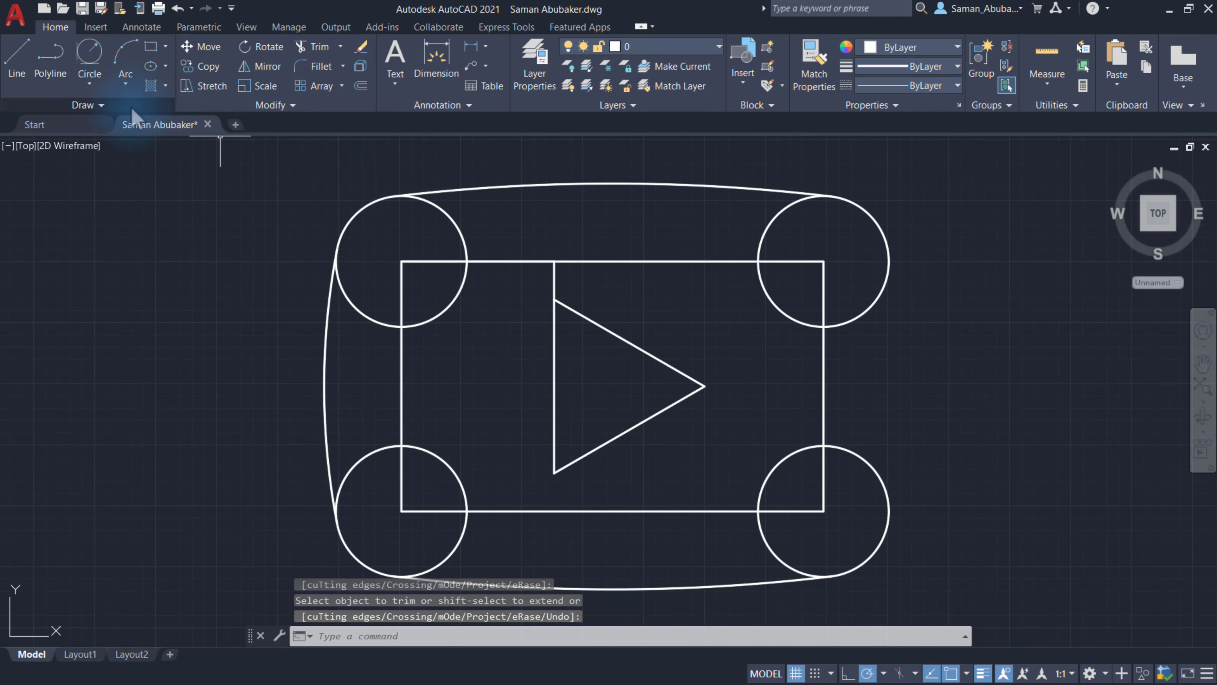
click(90, 58)
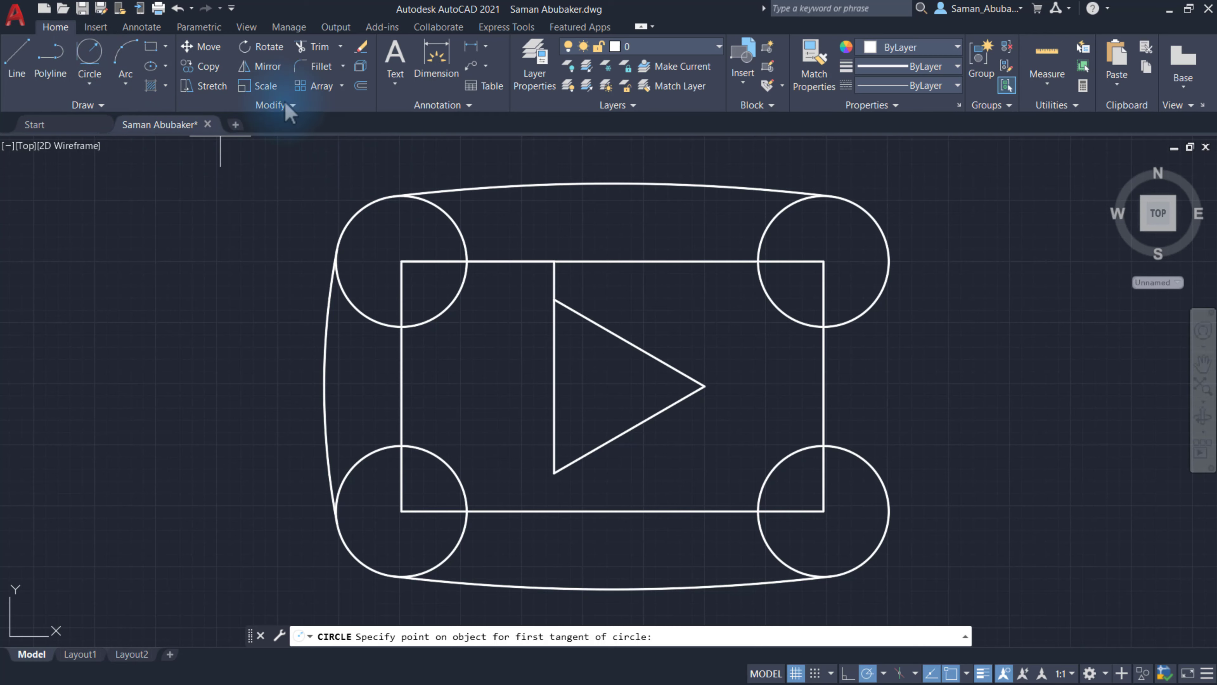
- Draw a radius-150 circle tangent to the top-right and bottom-right corner circles
click(864, 211)
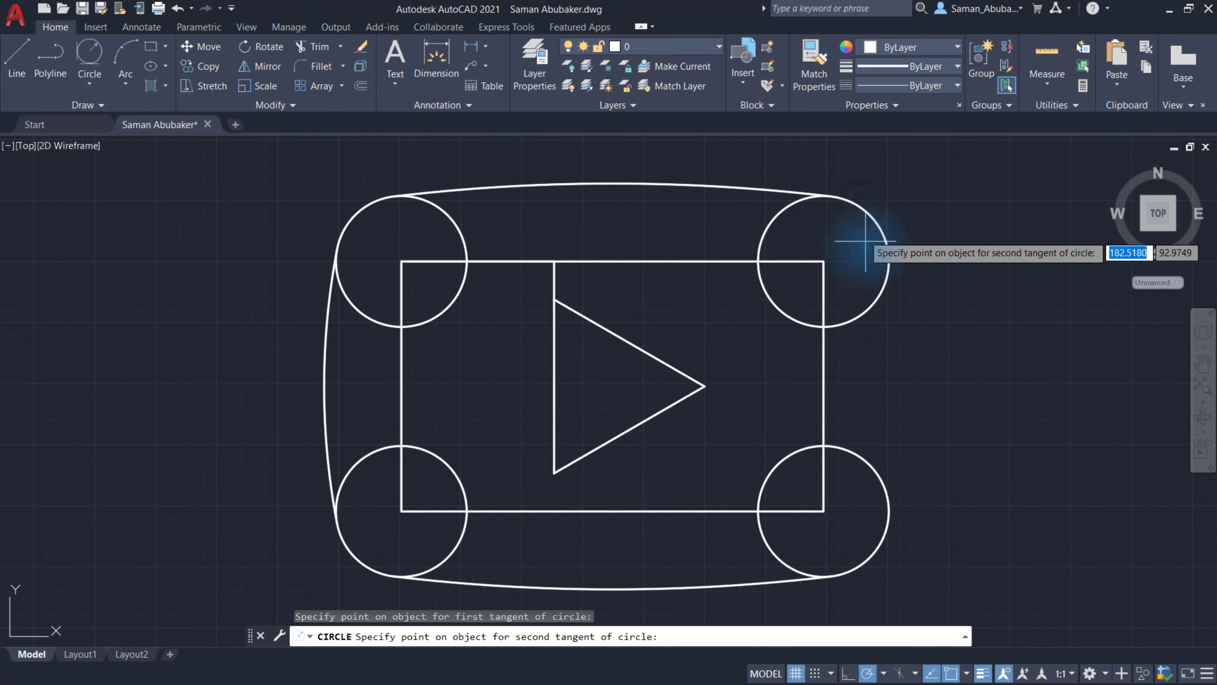
click(865, 551)
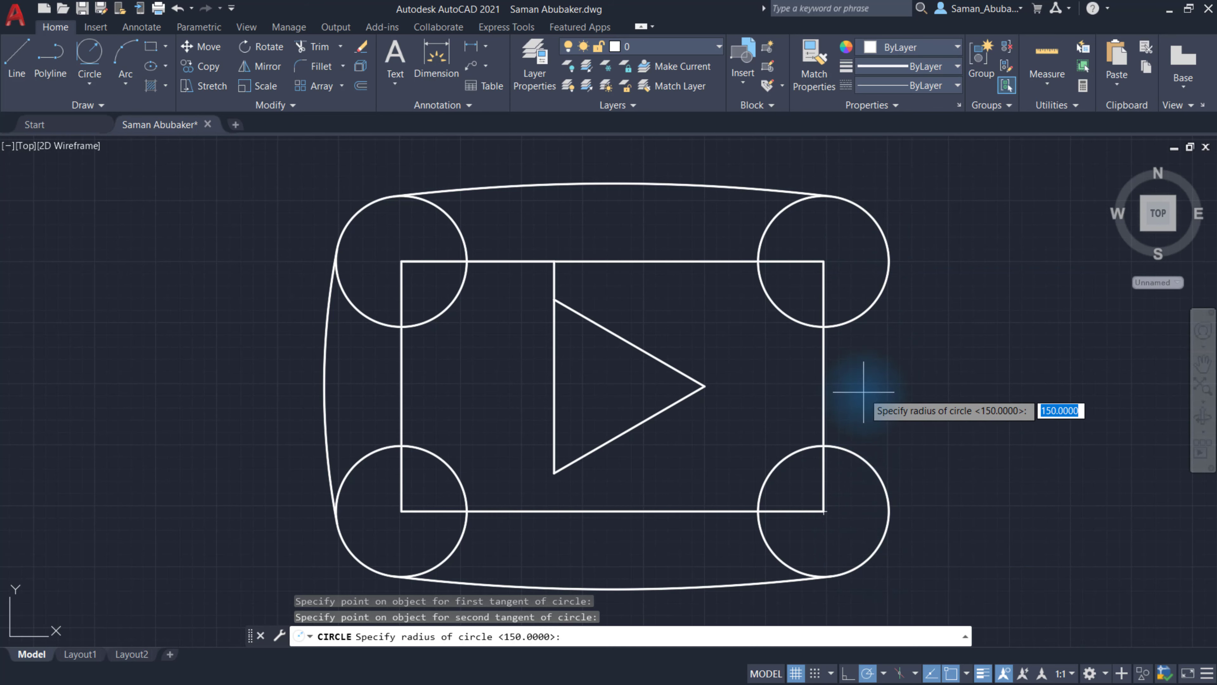
text(150)
key(Return)
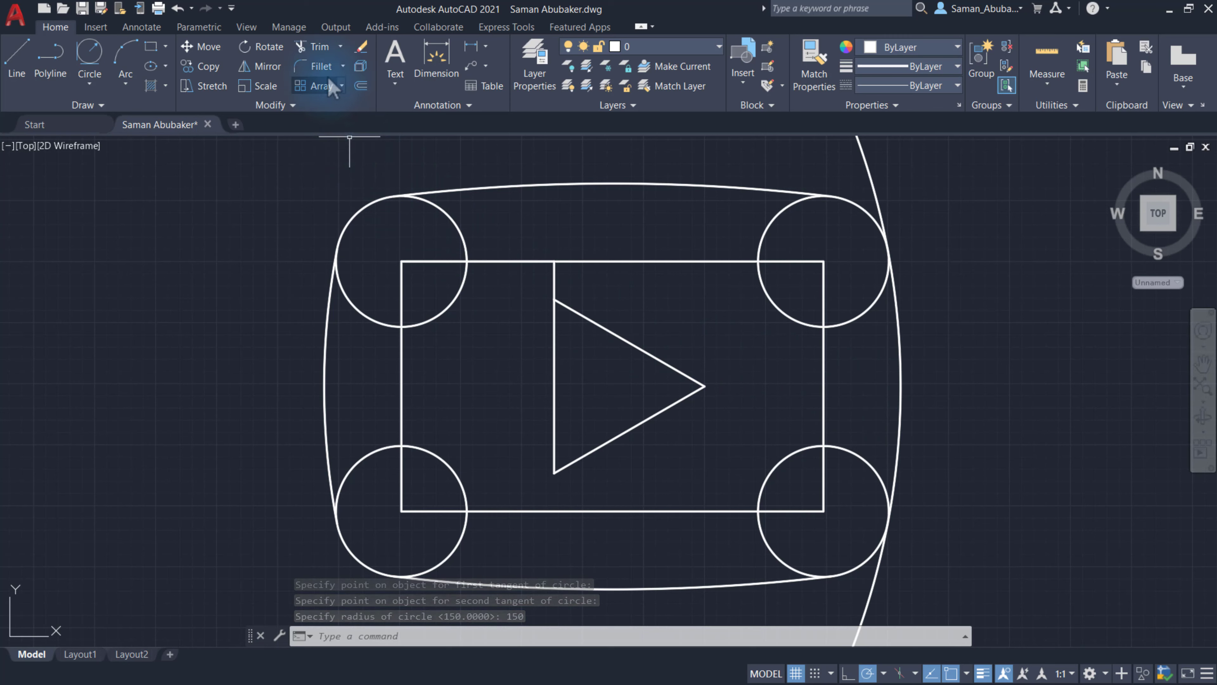
- Trim the overhanging parts of the right radius-150 circle
click(319, 47)
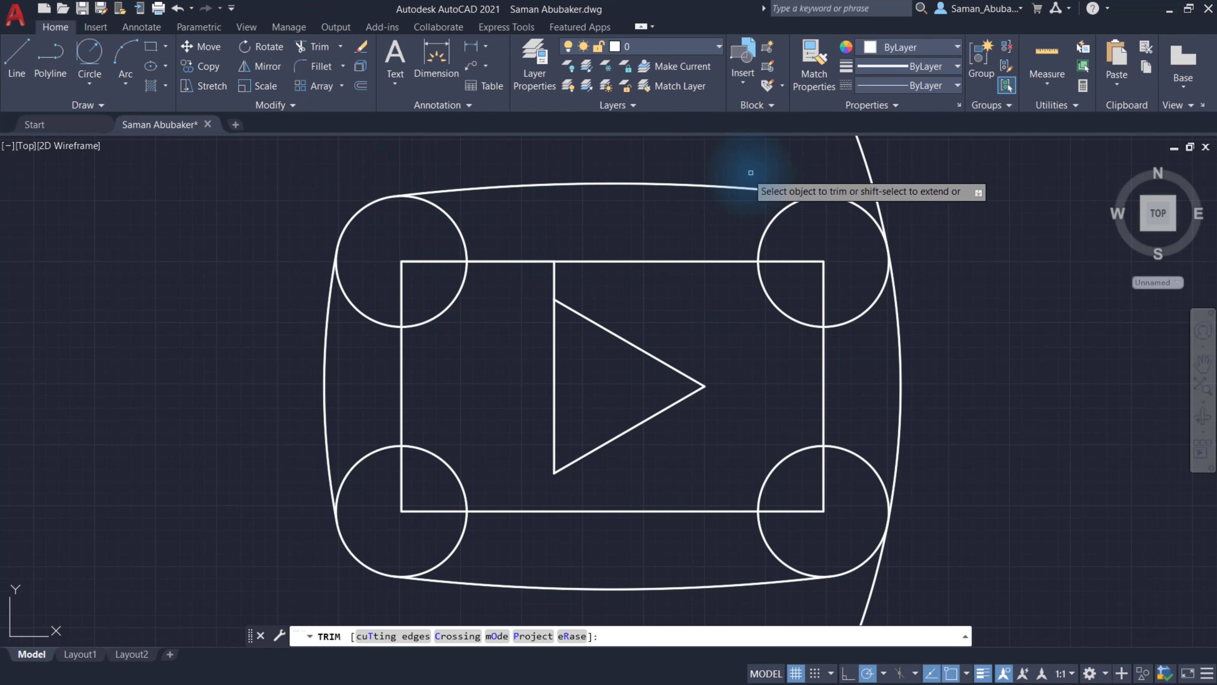
click(864, 159)
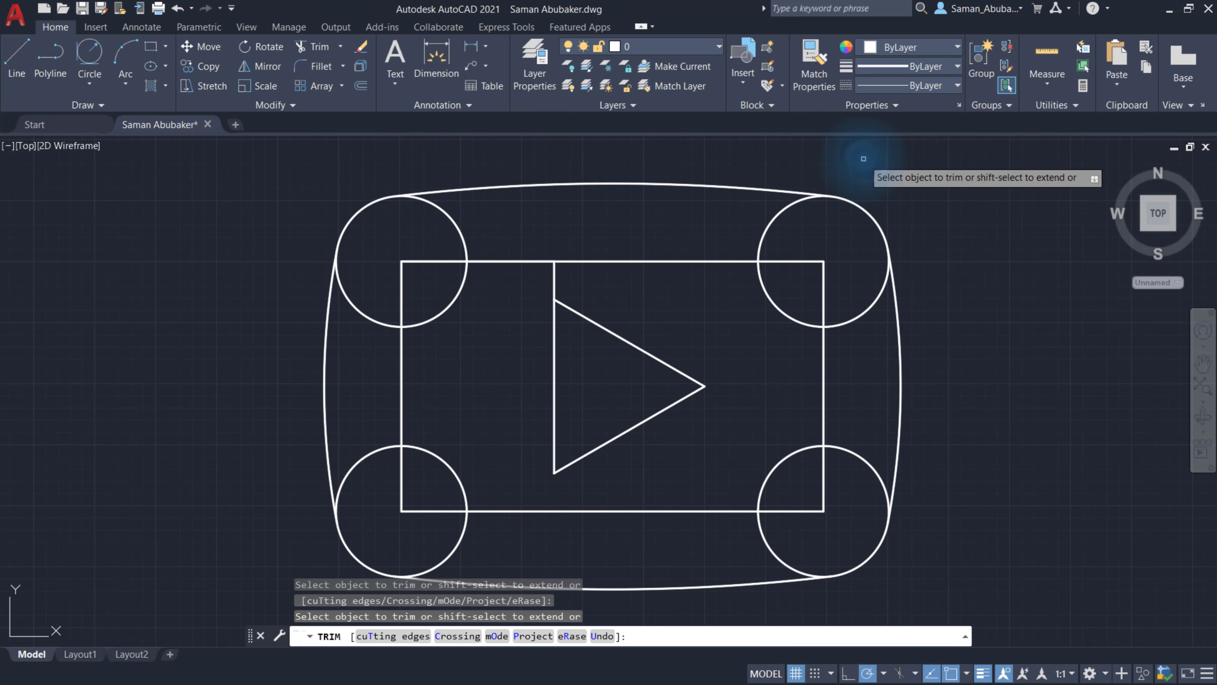
right_click(864, 159)
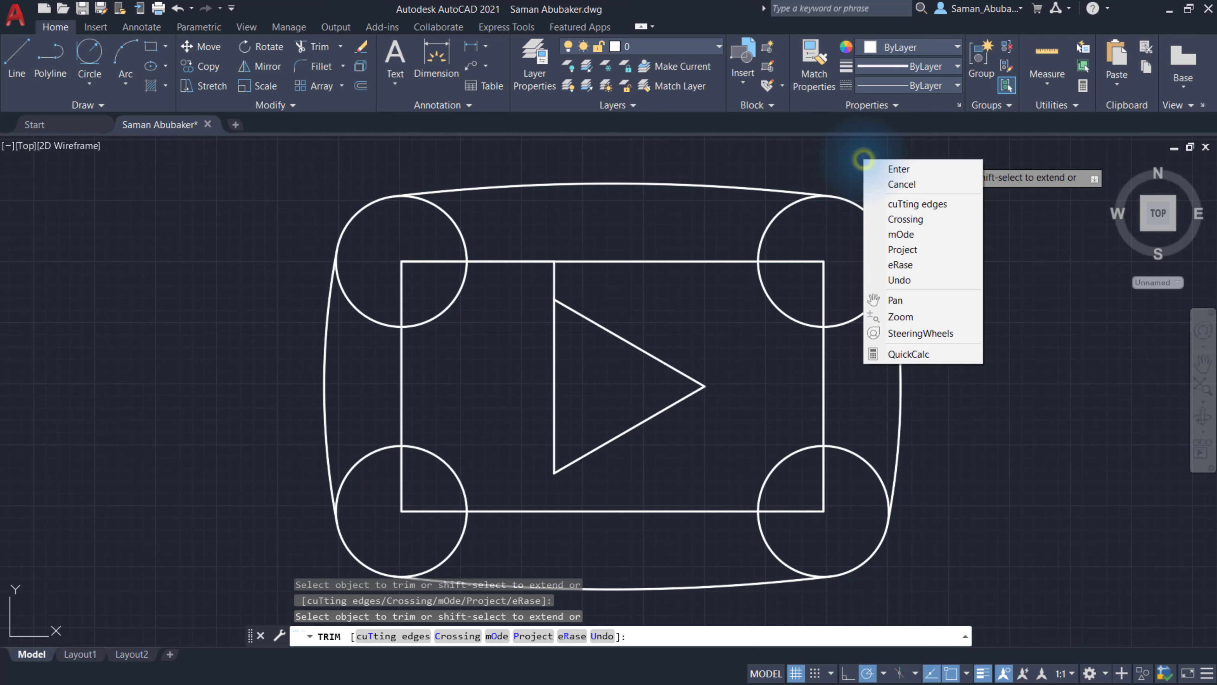
click(890, 169)
- Window-select the inner rectangle and delete it
click(571, 241)
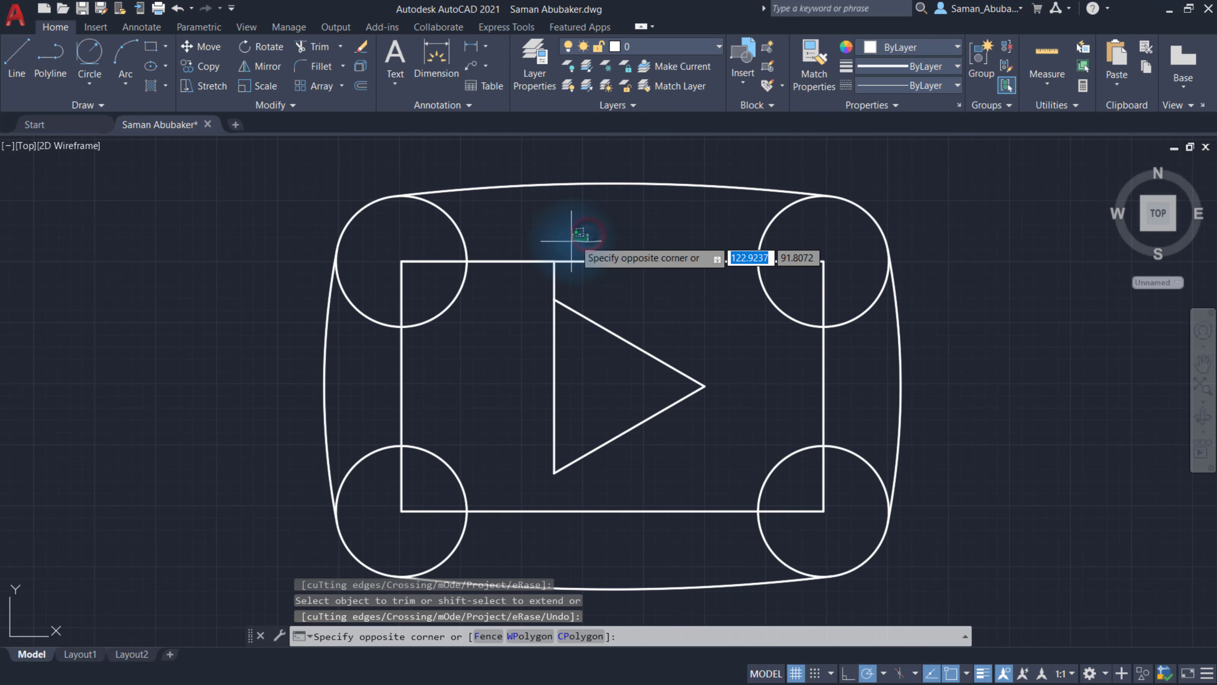
click(532, 277)
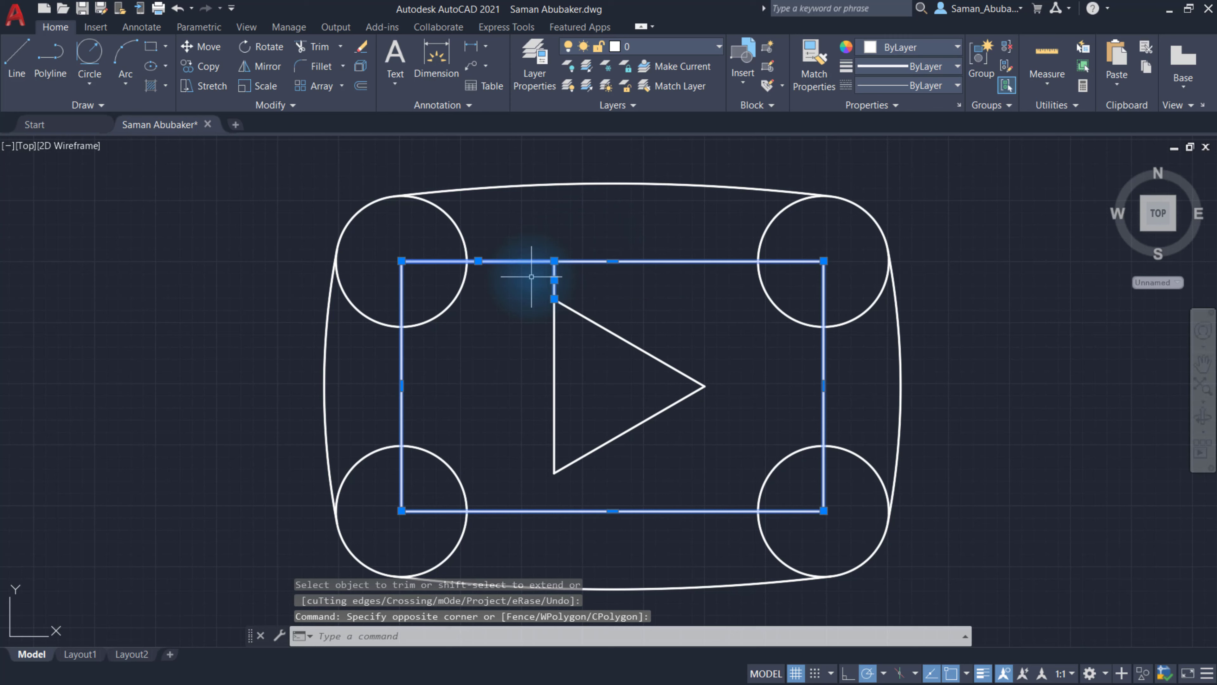
key(Delete)
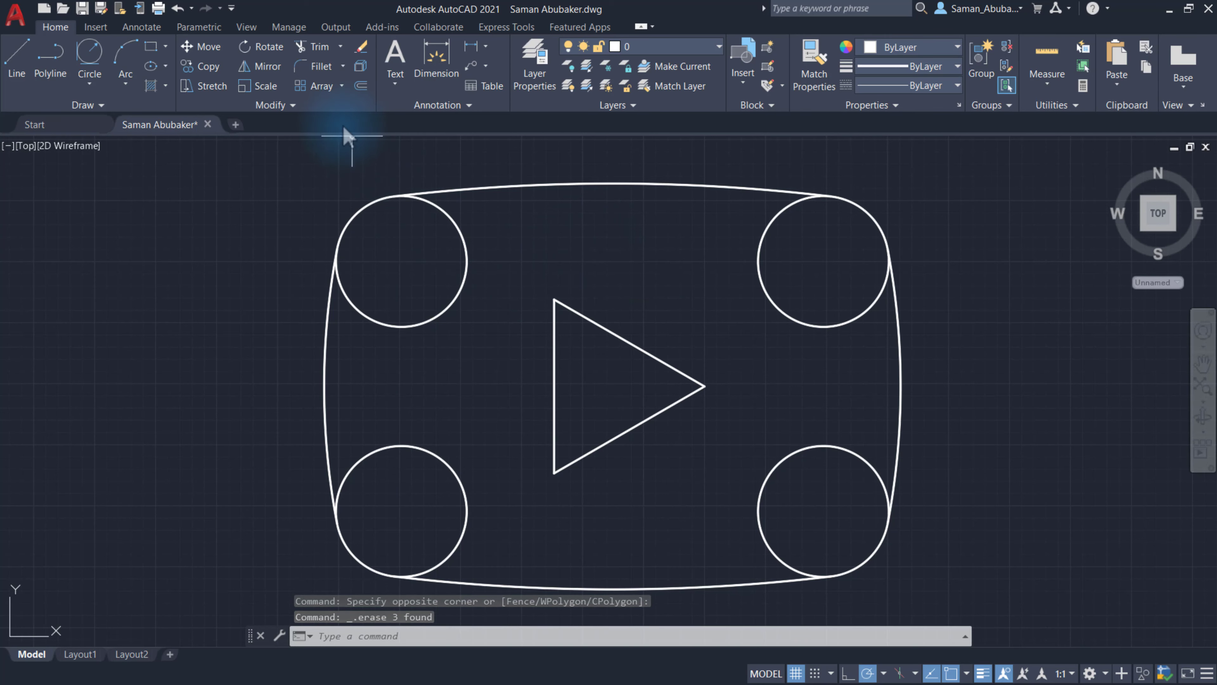
- Trim the inner arcs of the corner circles to leave one rounded outline
click(318, 47)
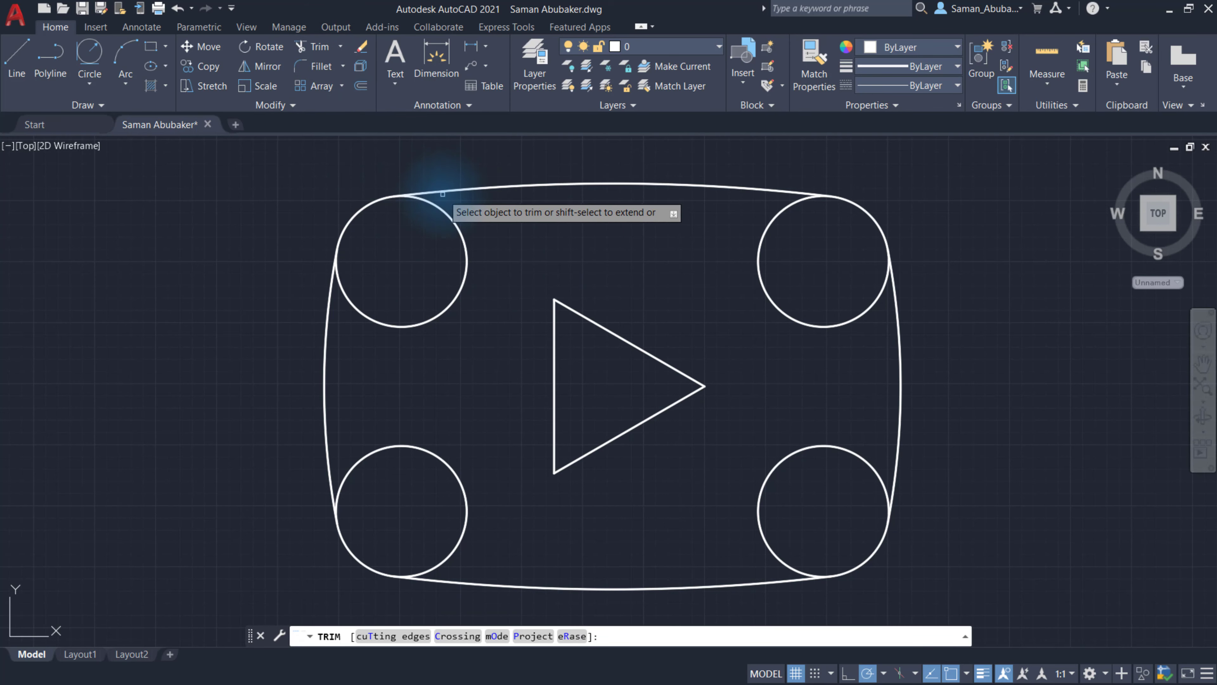
click(452, 216)
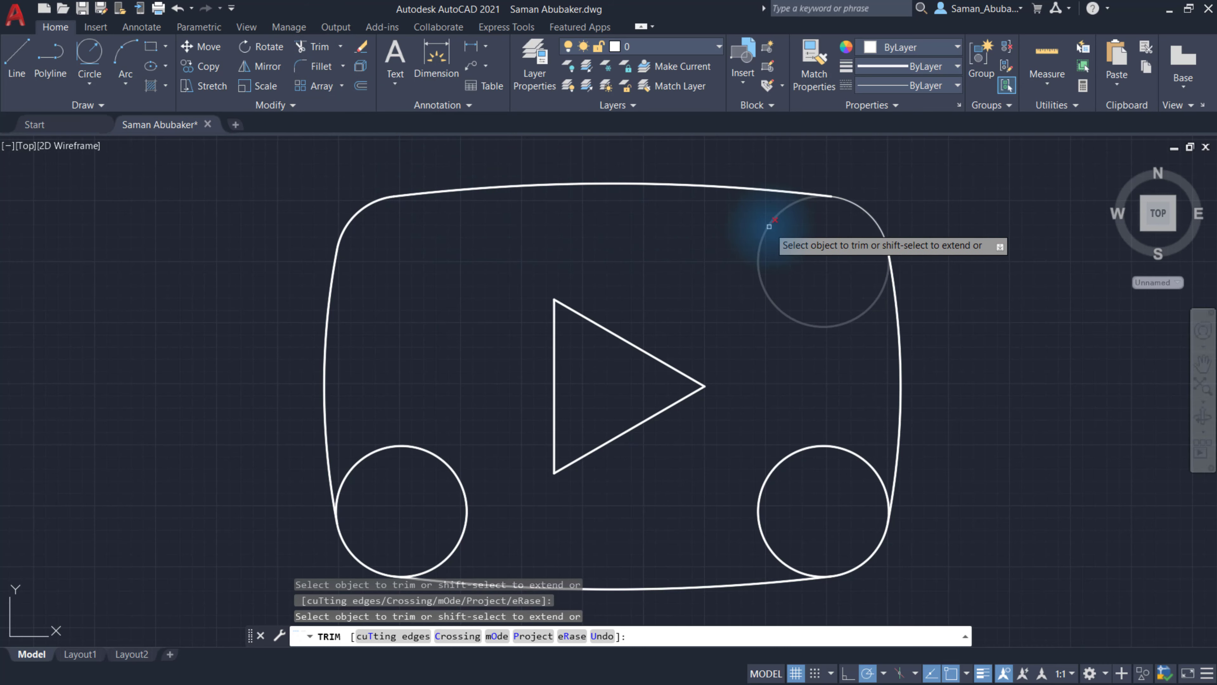
click(765, 240)
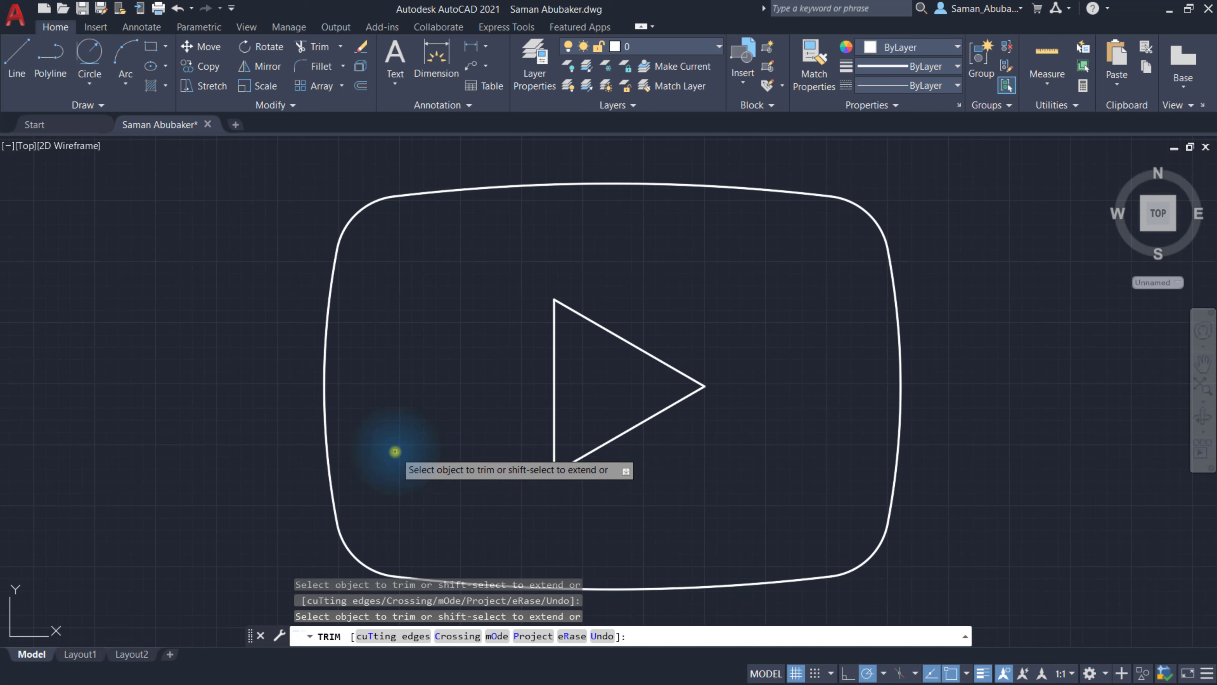
right_click(395, 451)
click(431, 461)
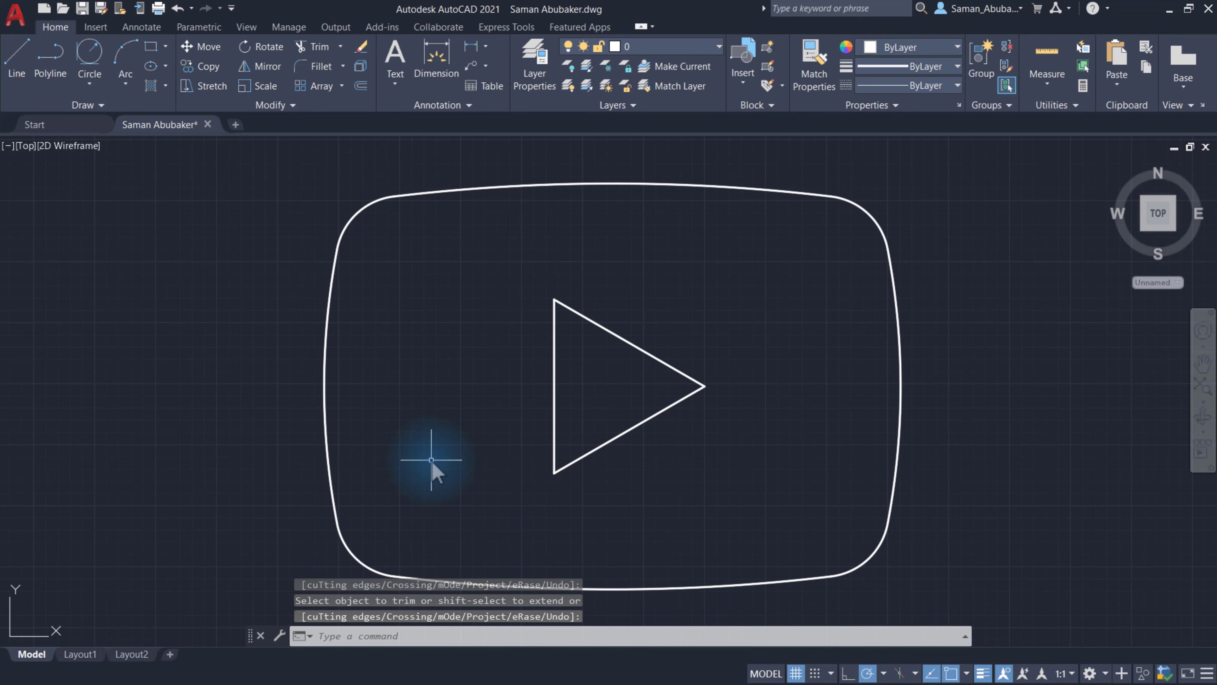
- Fill the play triangle with a solid white hatch
click(151, 86)
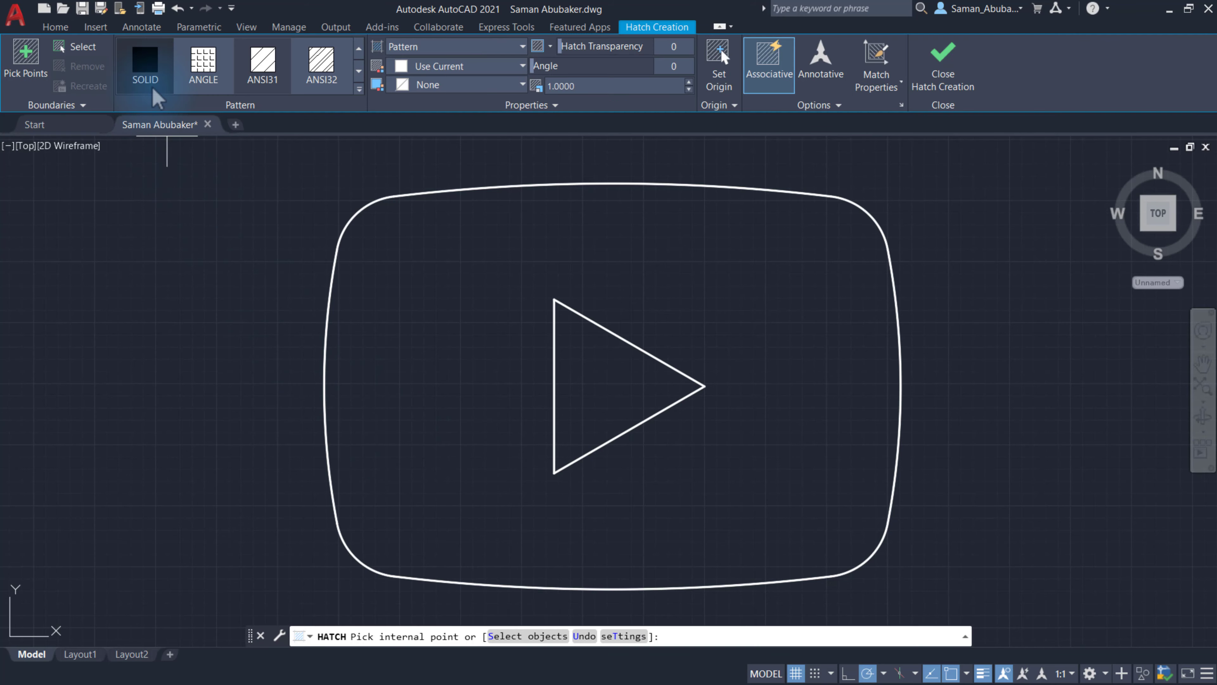
click(148, 72)
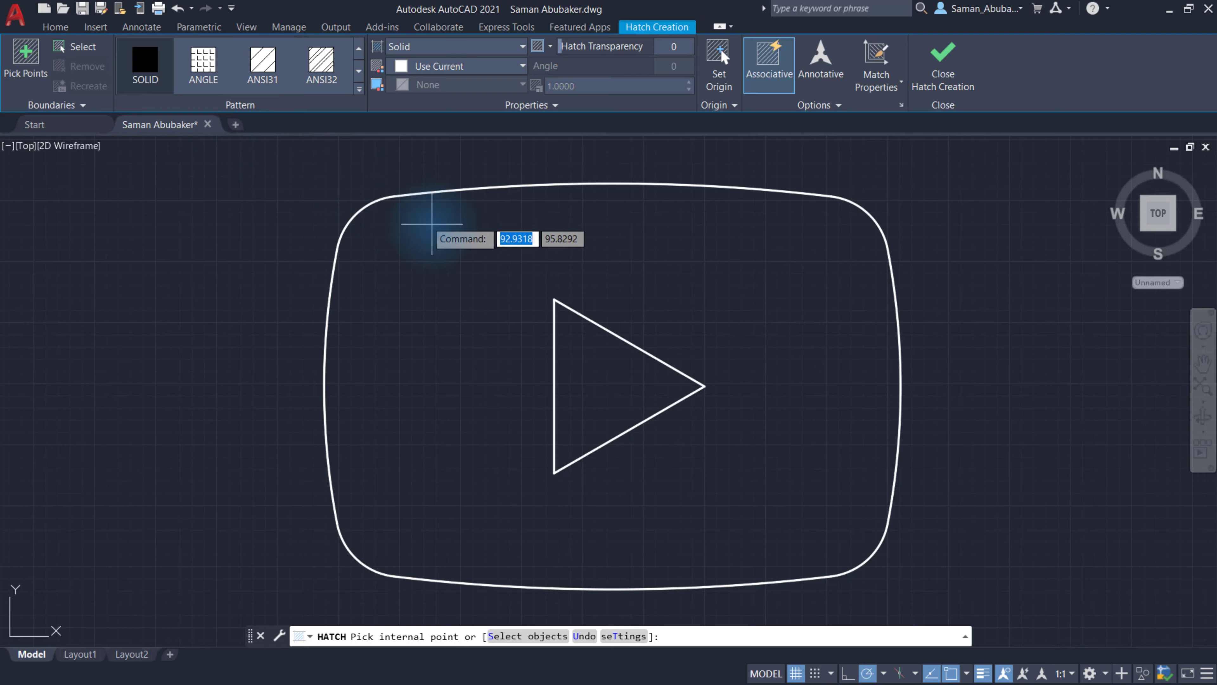
click(587, 372)
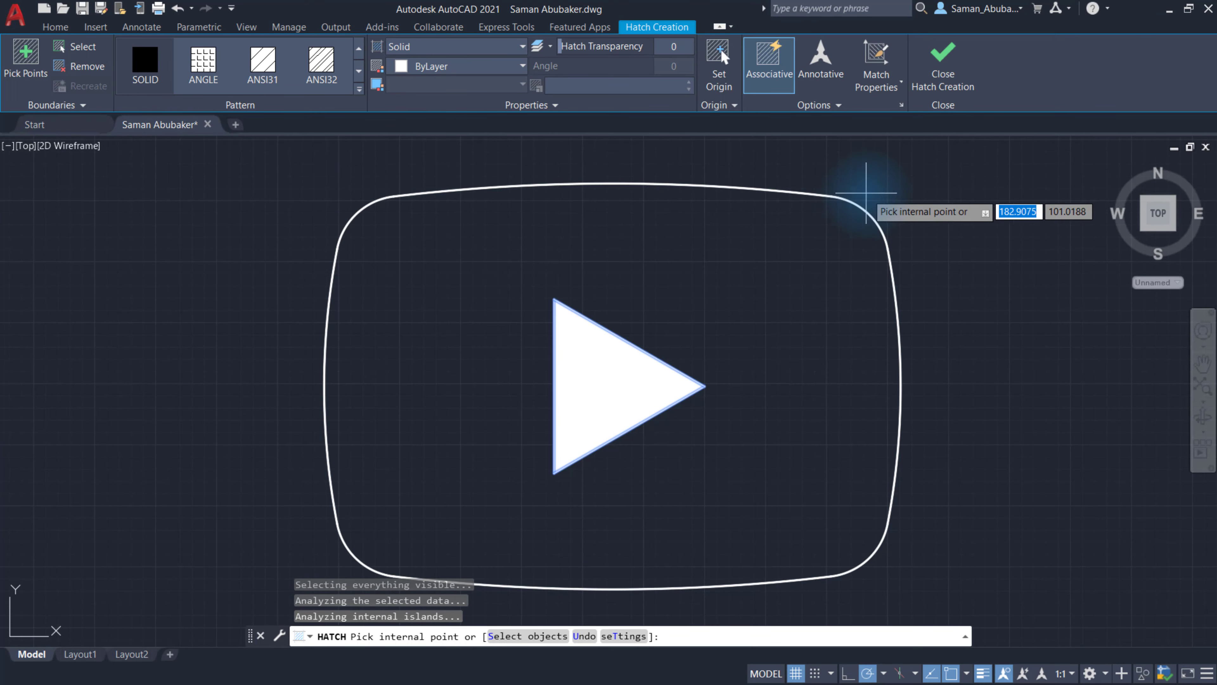
click(942, 59)
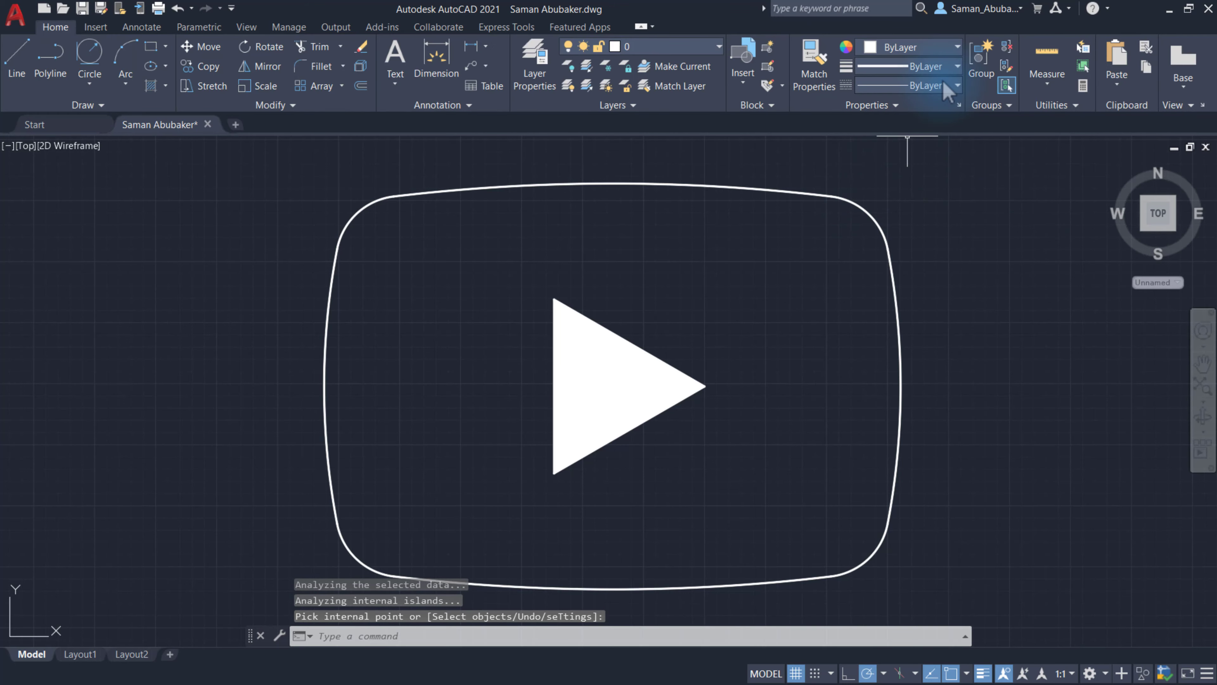
- Fill the rounded outline around the triangle with a solid red hatch
right_click(958, 184)
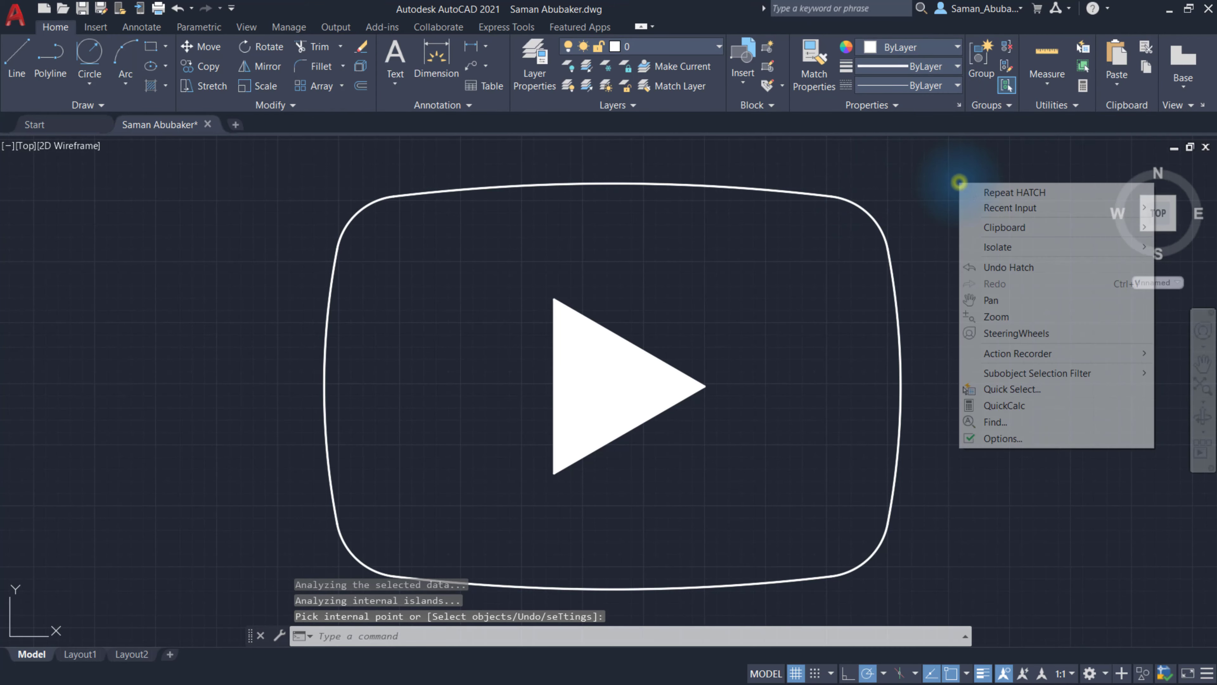
click(1004, 195)
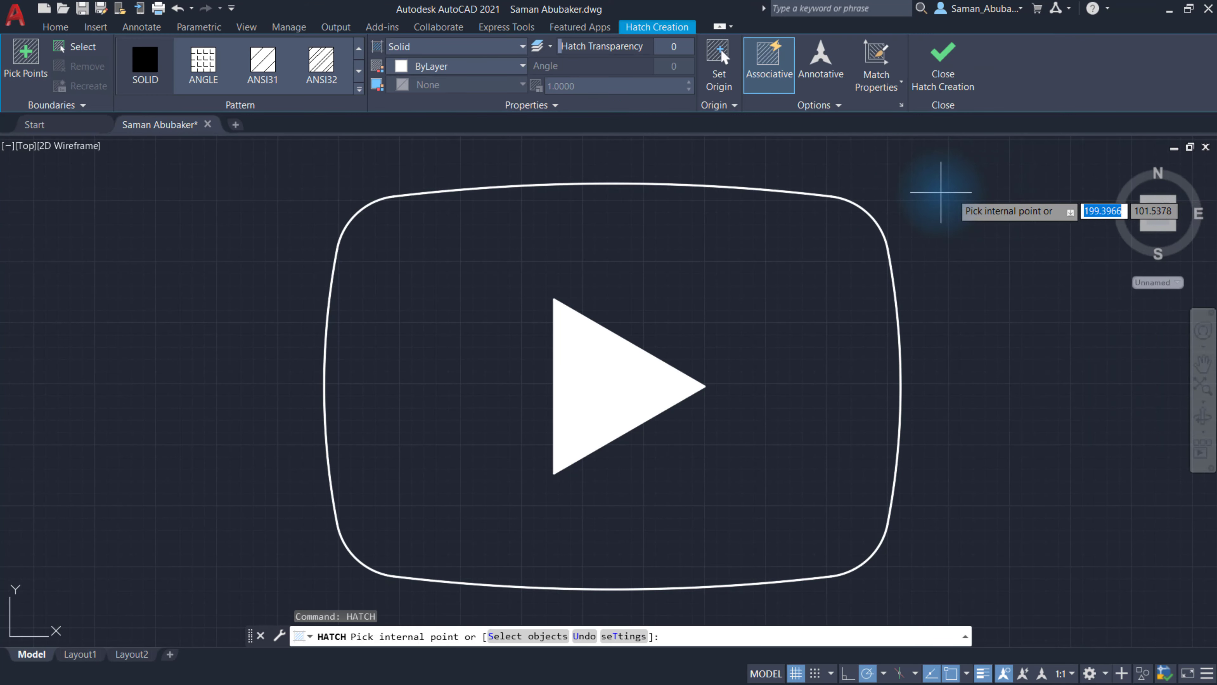
click(522, 66)
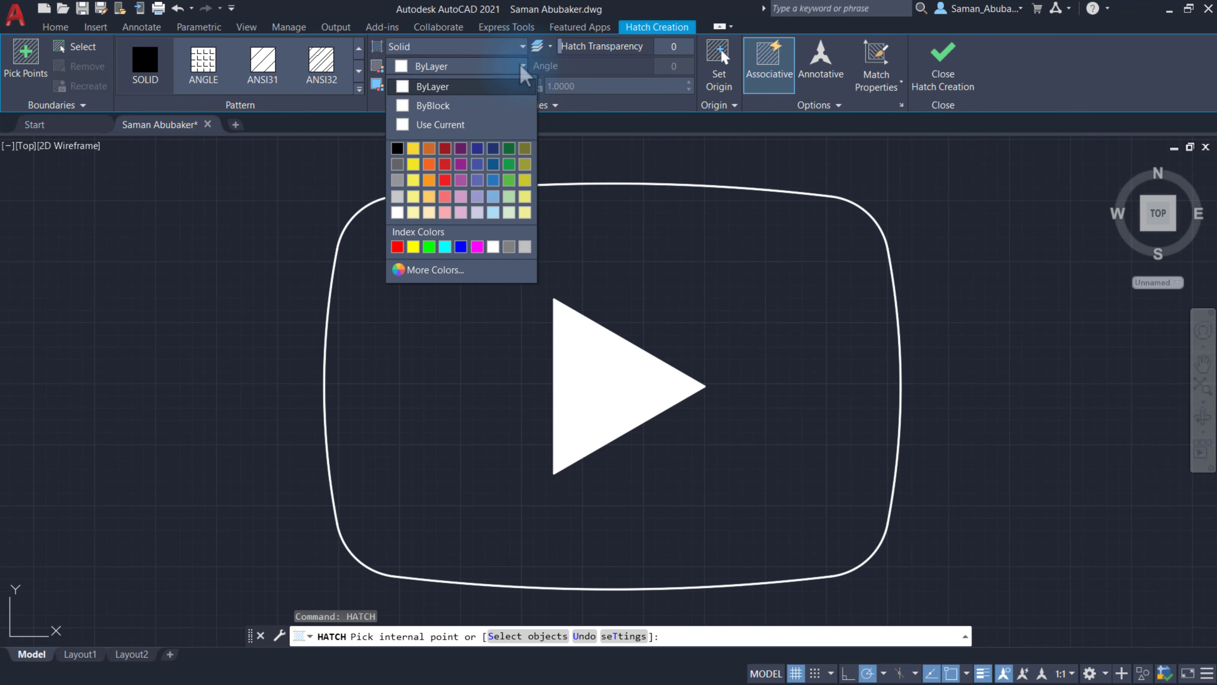
click(401, 248)
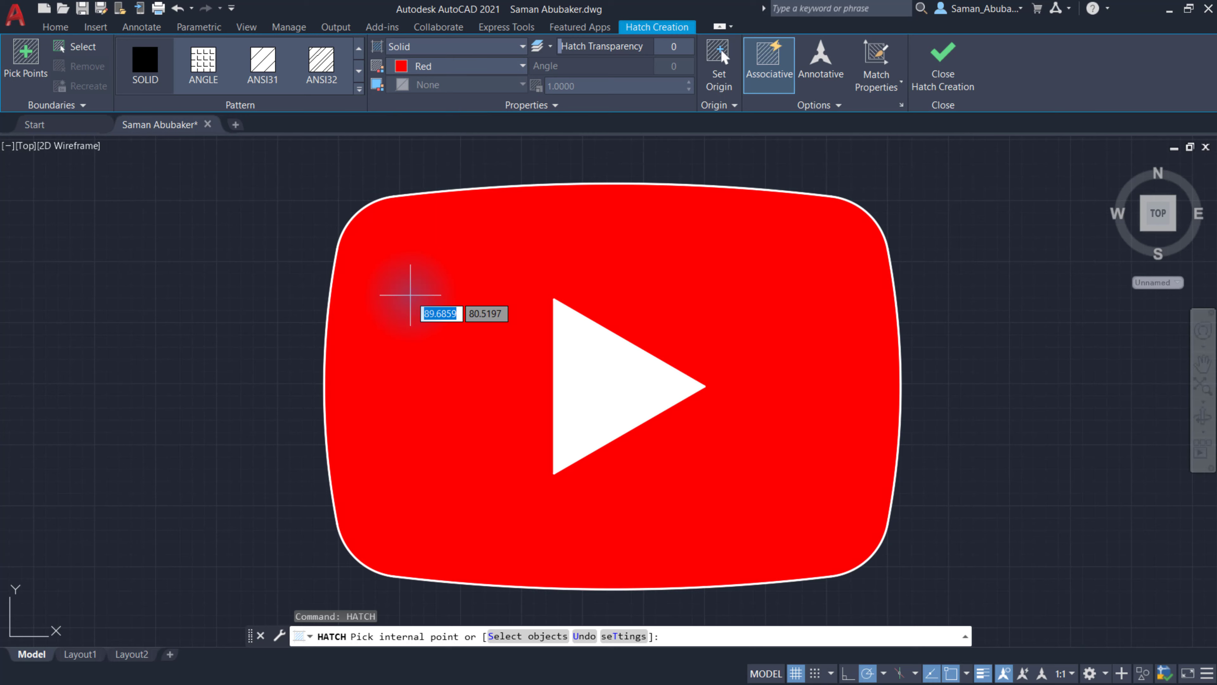
click(410, 295)
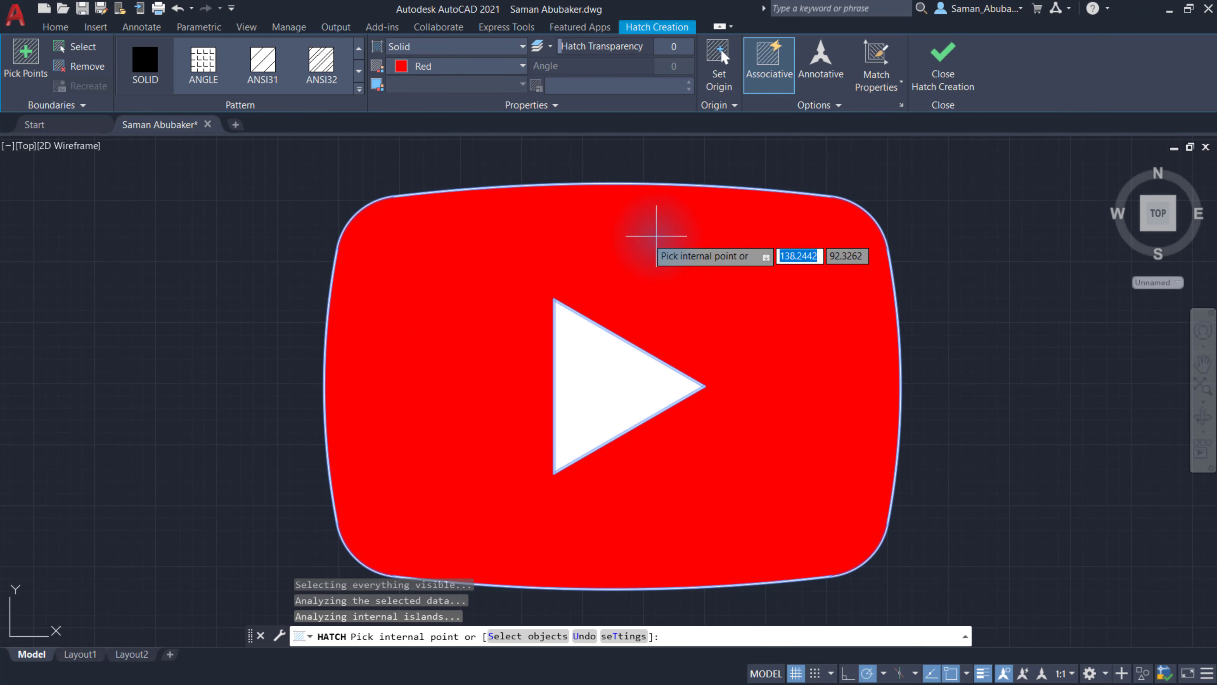
click(943, 82)
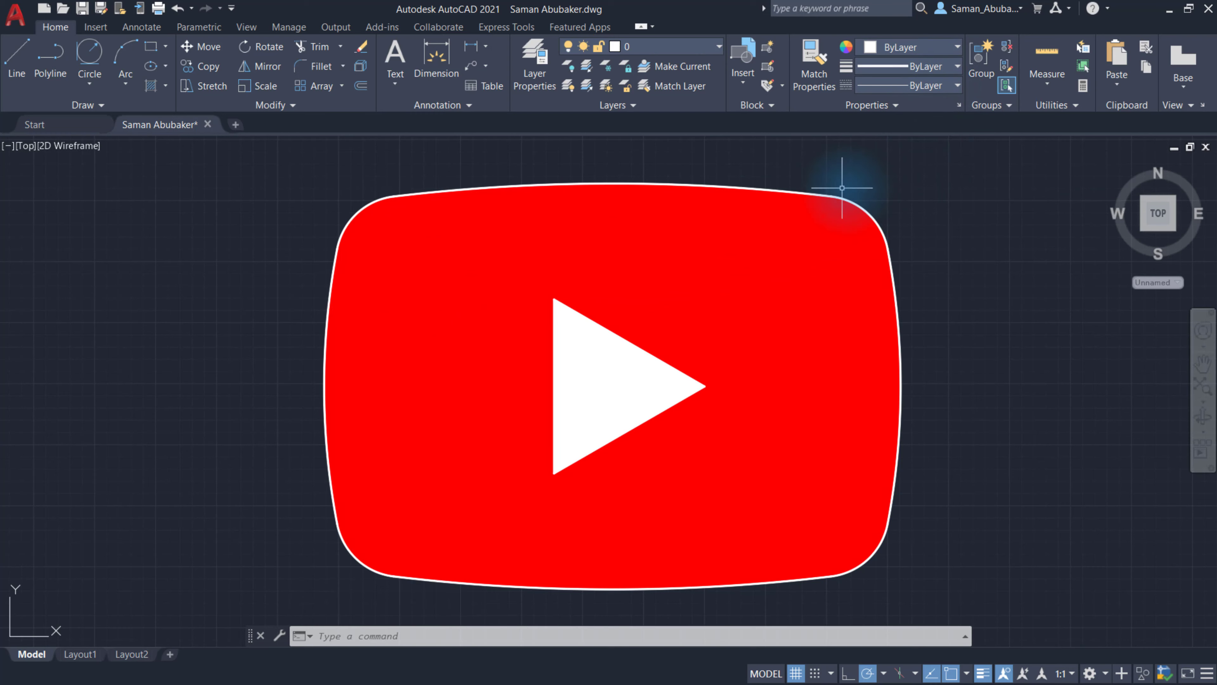
- Add an R13.40 radius dimension to the top-left rounded corner
click(486, 47)
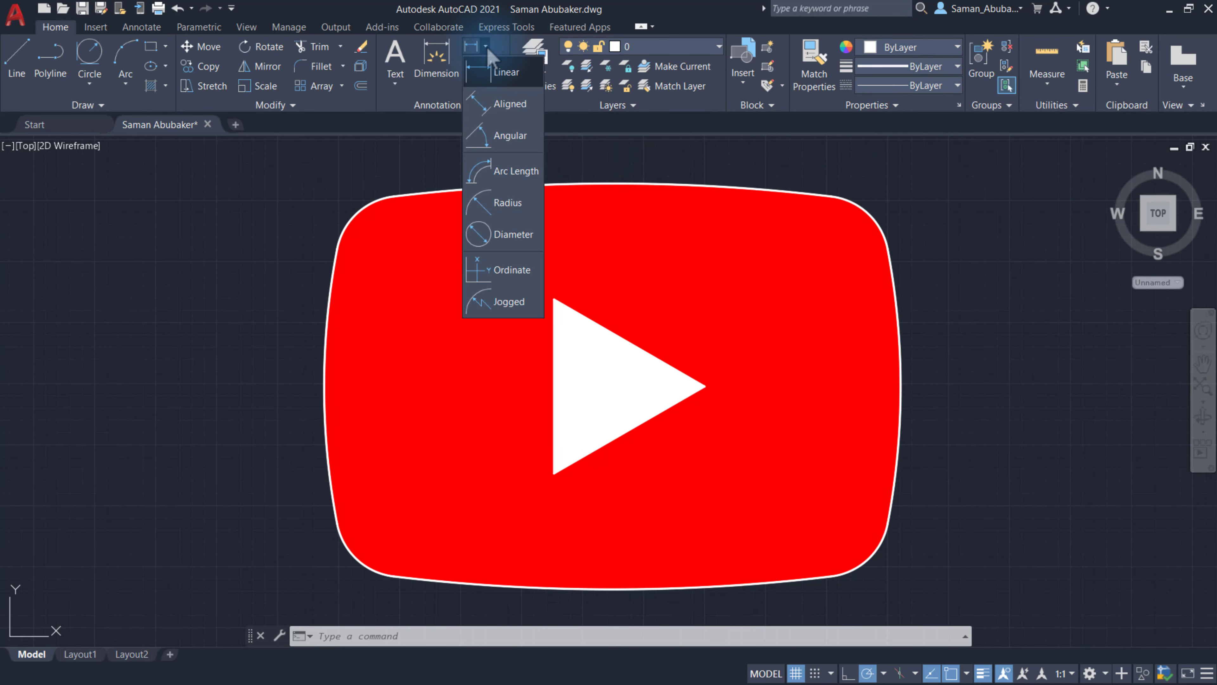
click(503, 206)
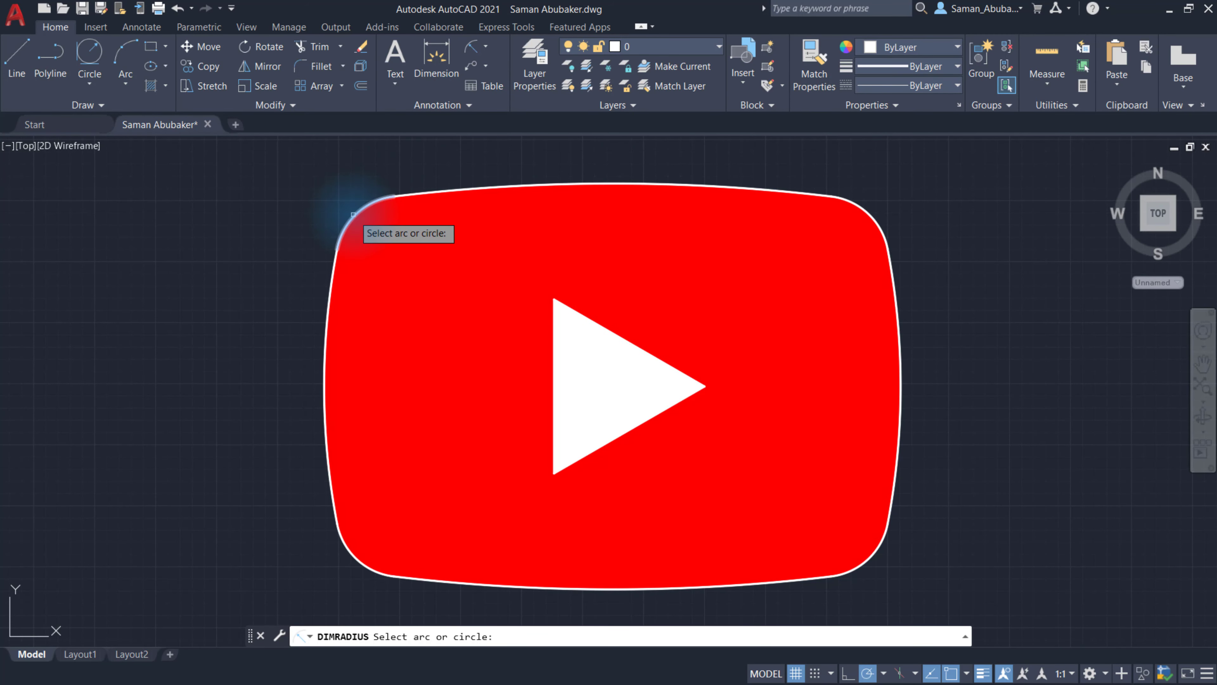
click(353, 214)
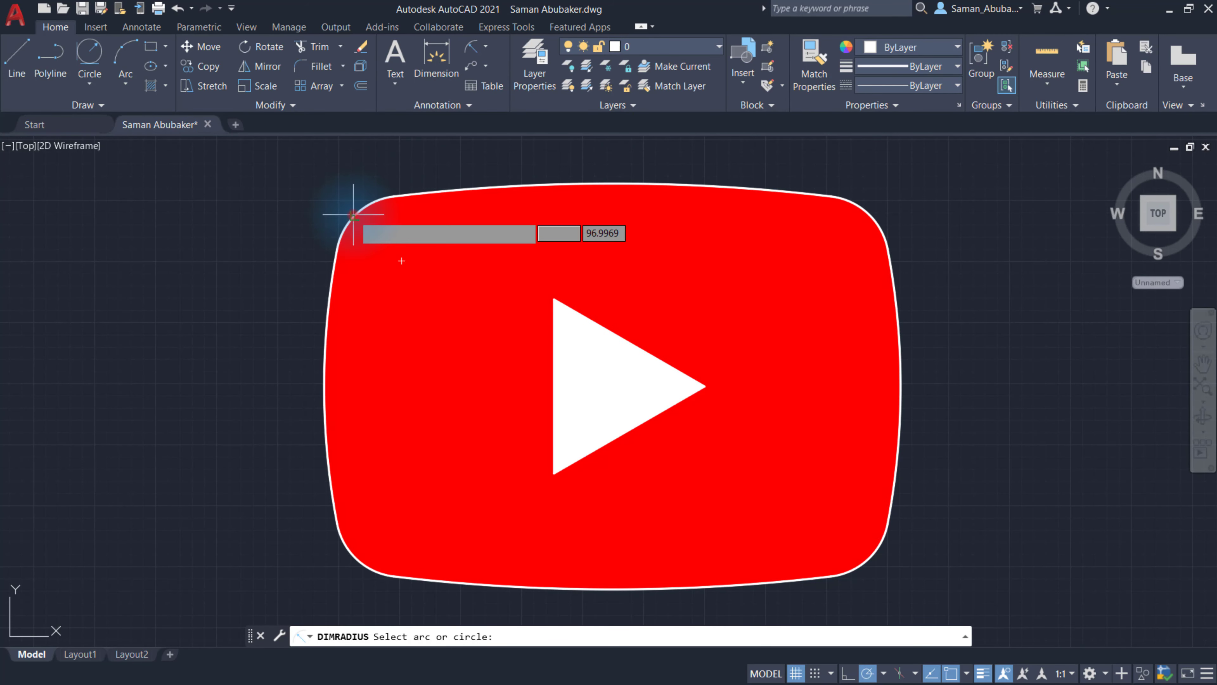
click(303, 185)
- Add radius dimensions R150.00 to the left side arc and R380.00 to the top arc
right_click(279, 289)
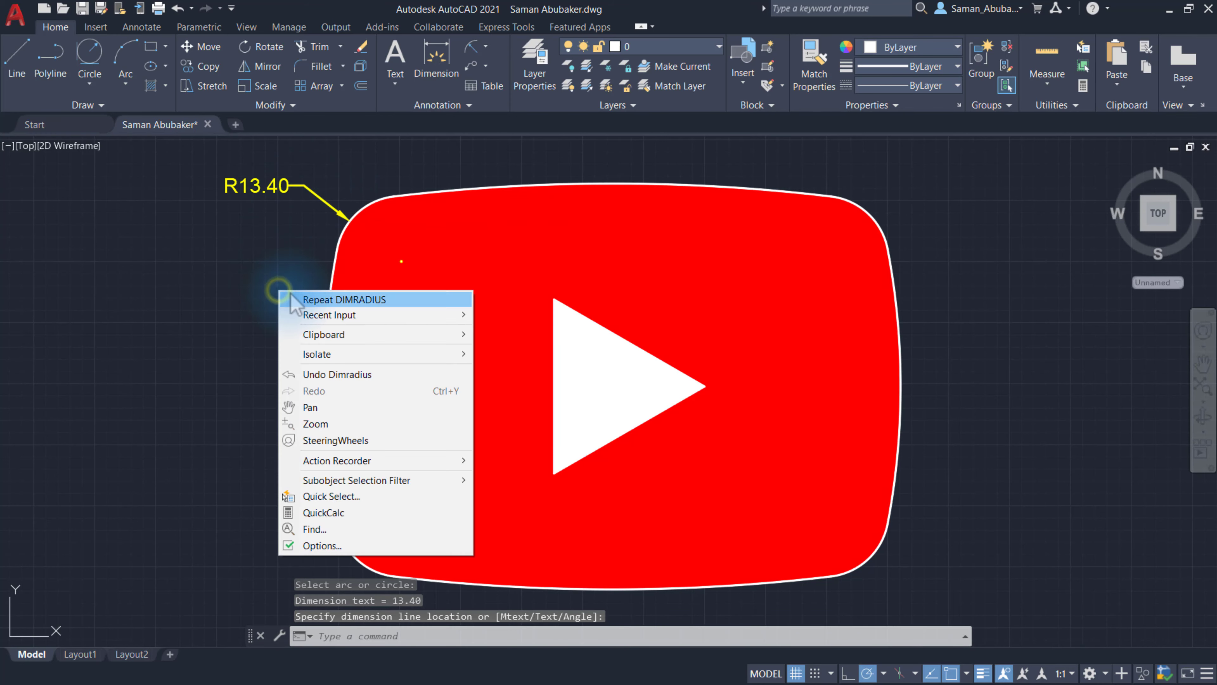
click(305, 300)
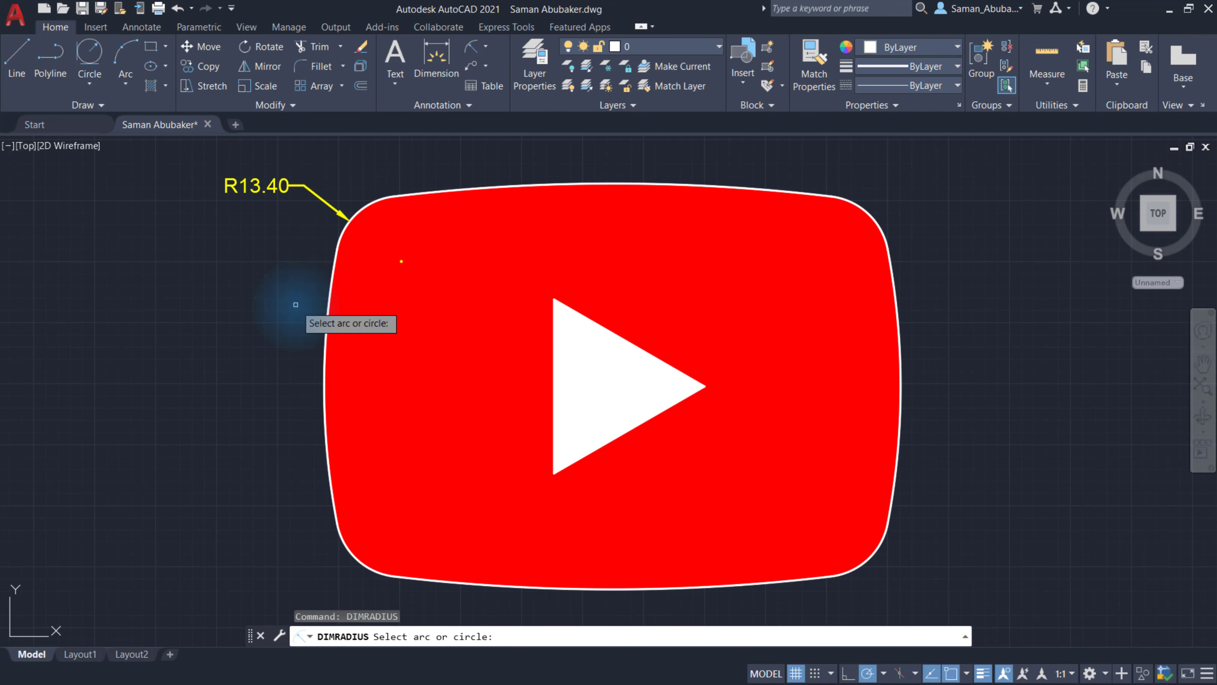
click(323, 372)
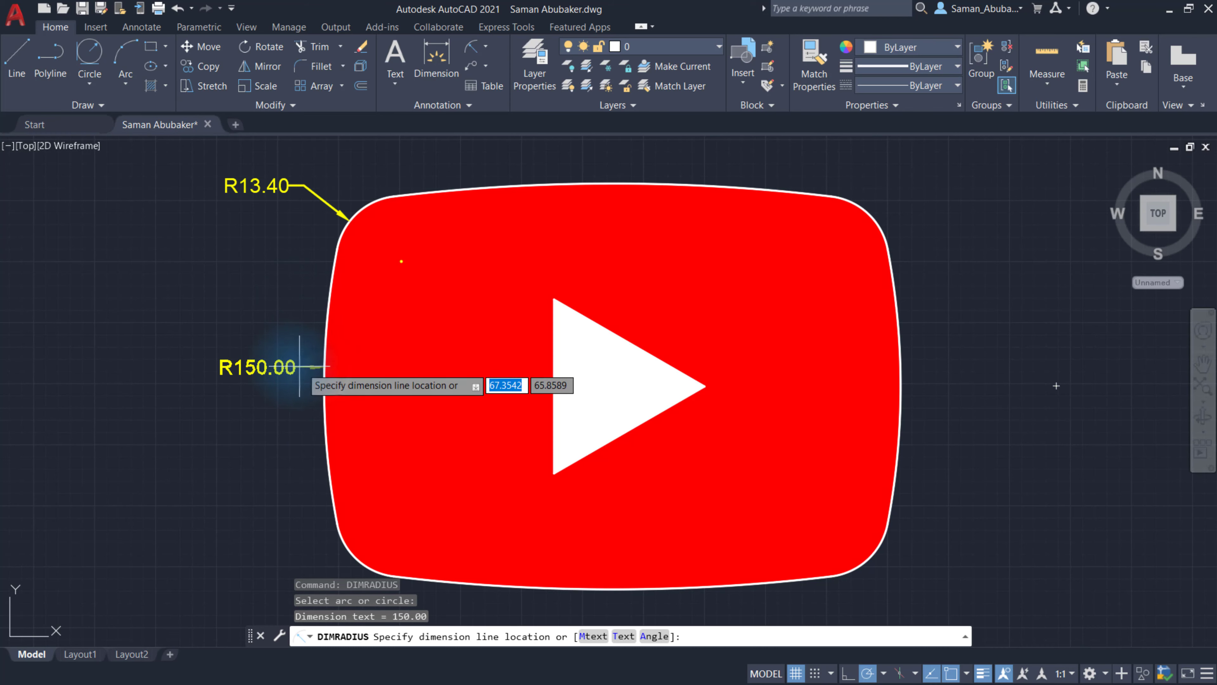
click(266, 353)
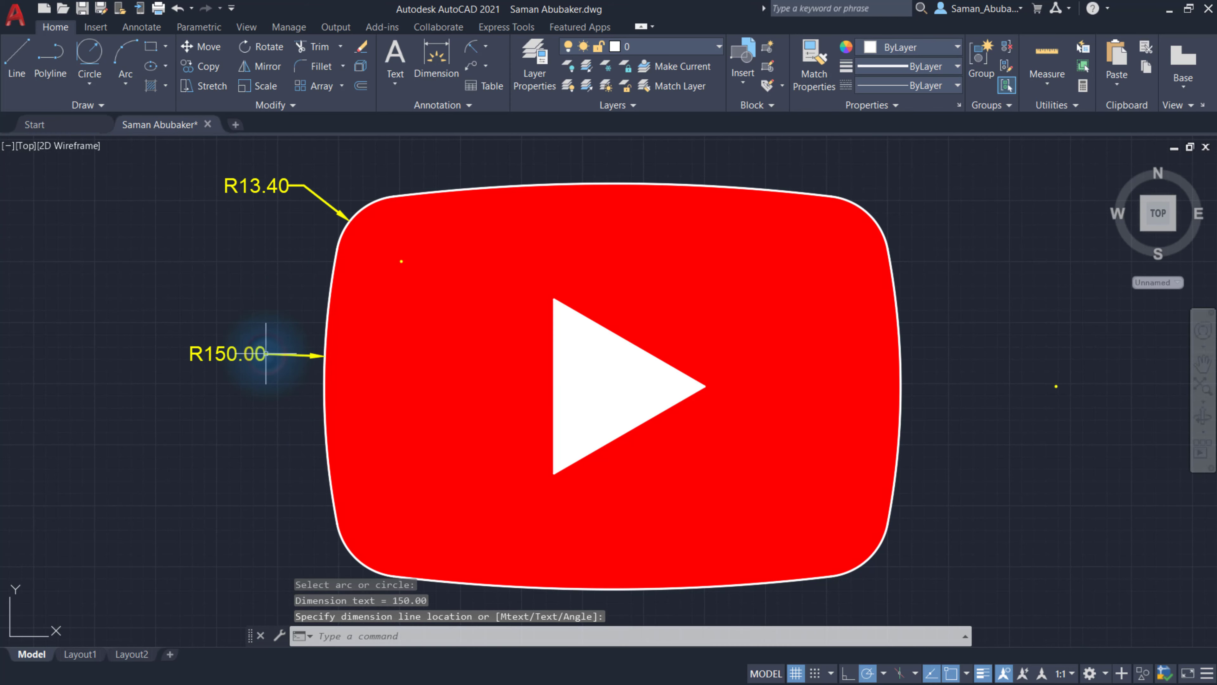
right_click(271, 308)
click(289, 317)
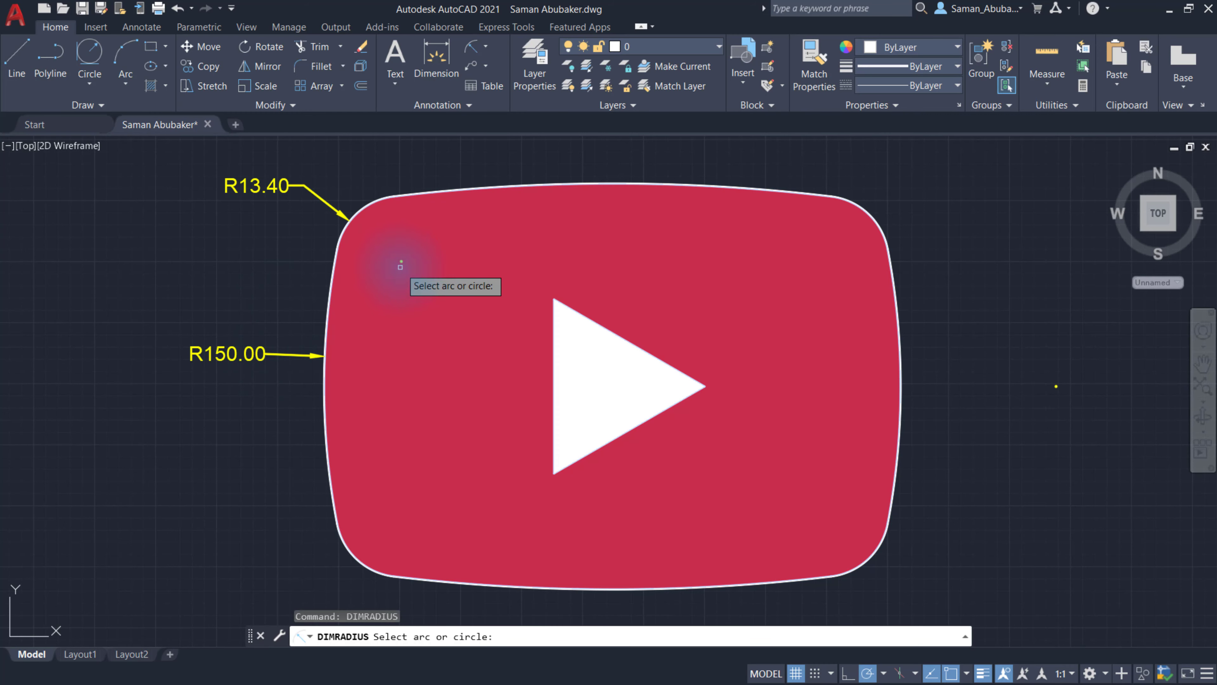
click(602, 183)
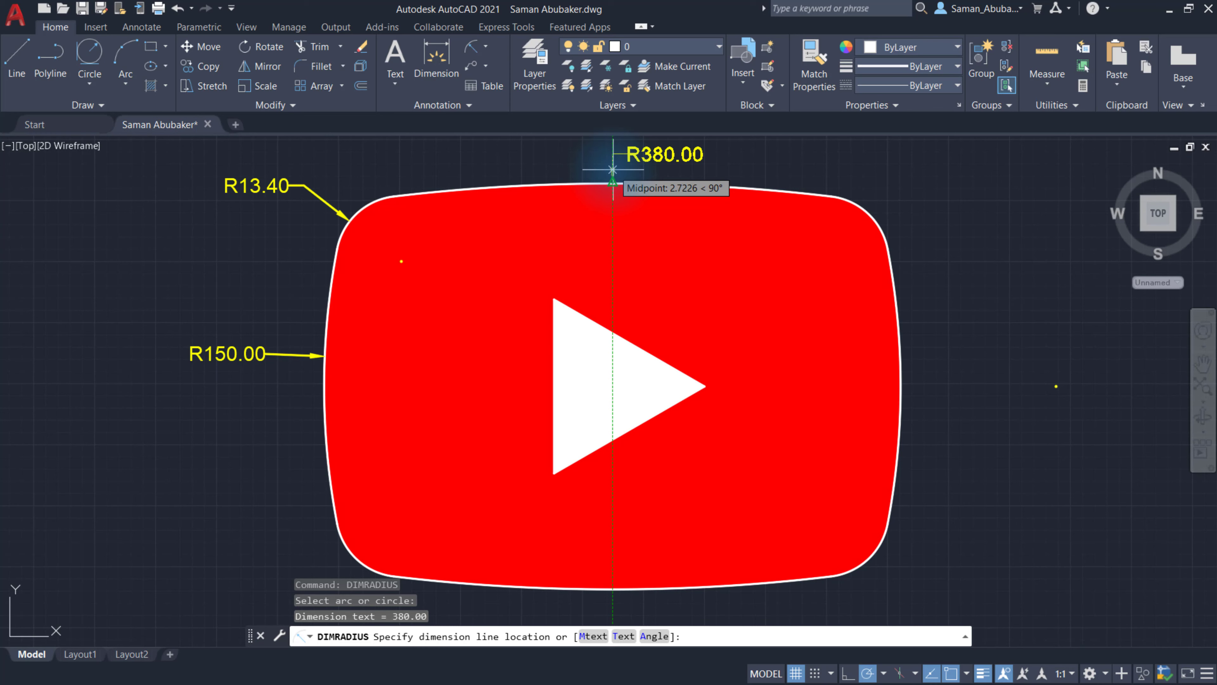
click(612, 170)
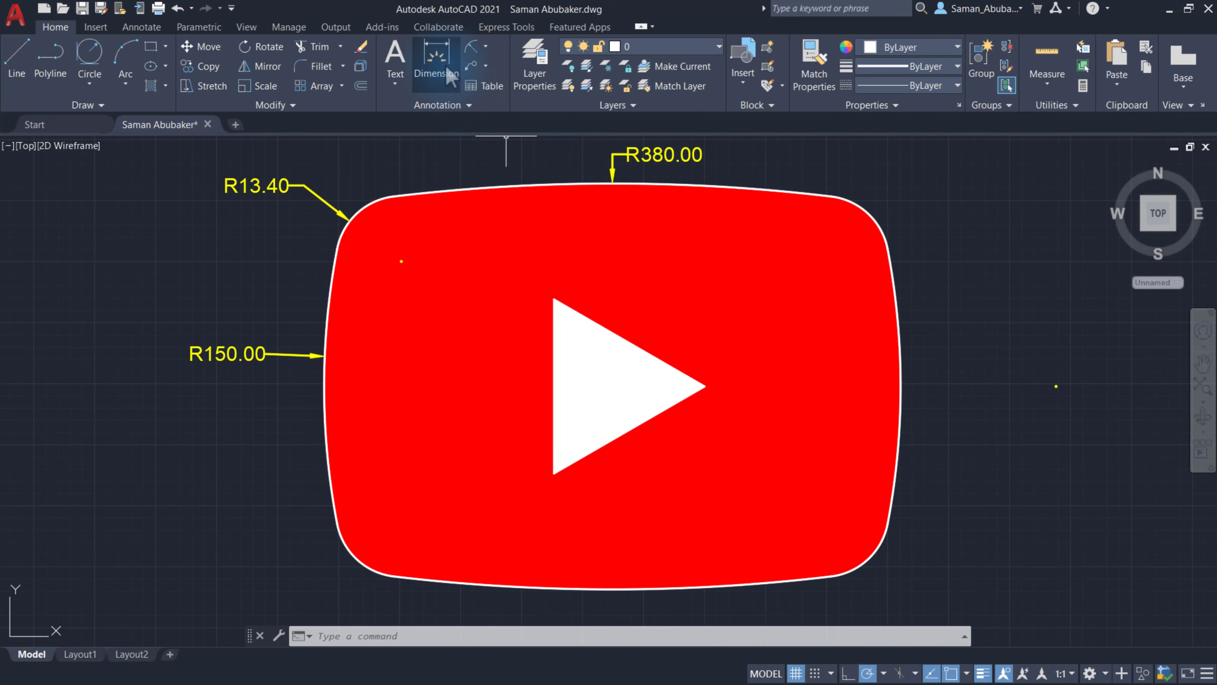
- Dimension the logo's overall size: 51.20 on the right and 86.50 along the bottom
click(448, 77)
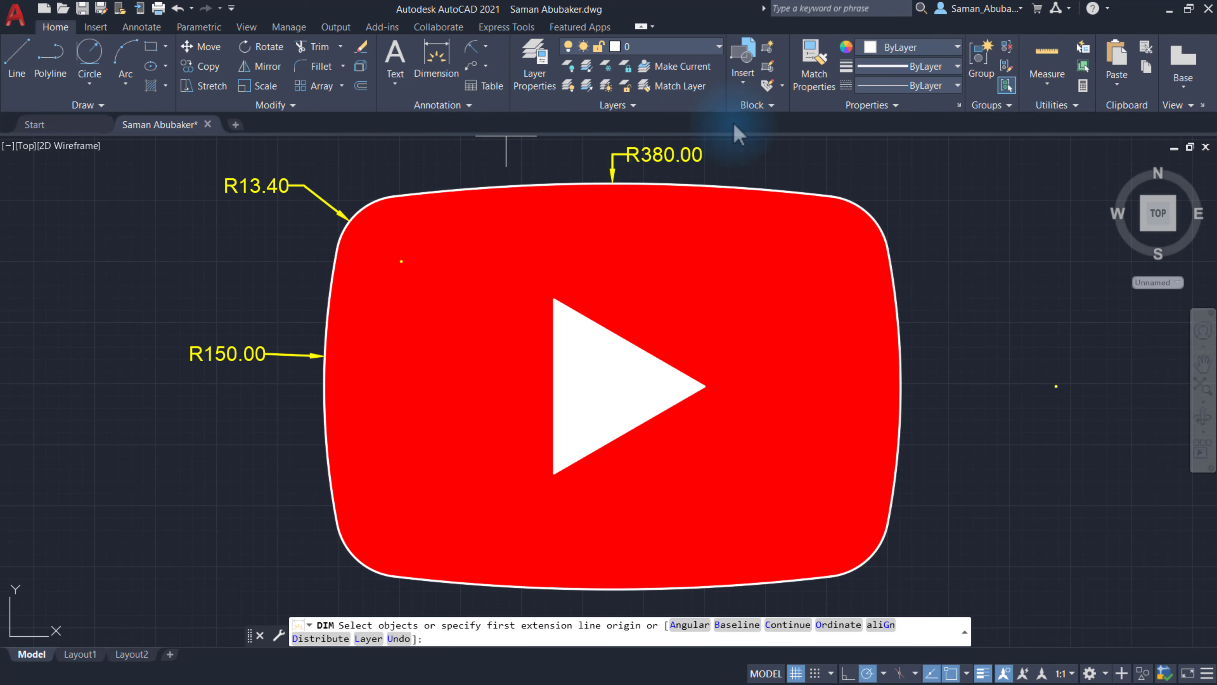
click(823, 260)
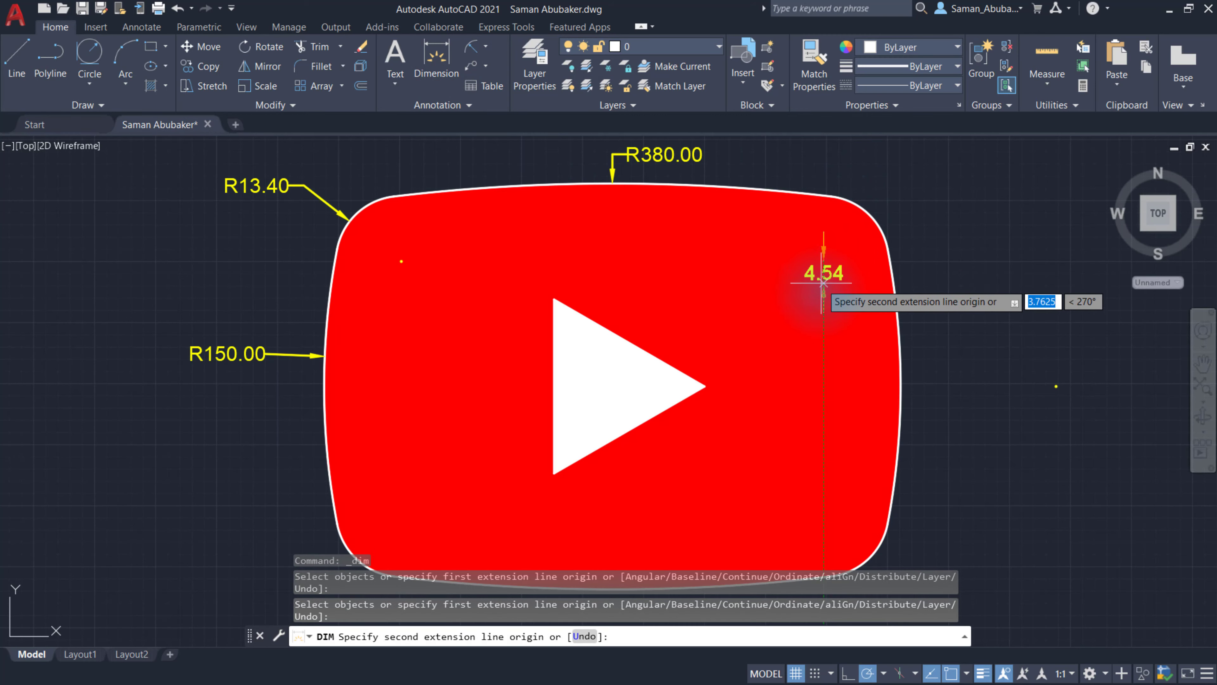
click(824, 511)
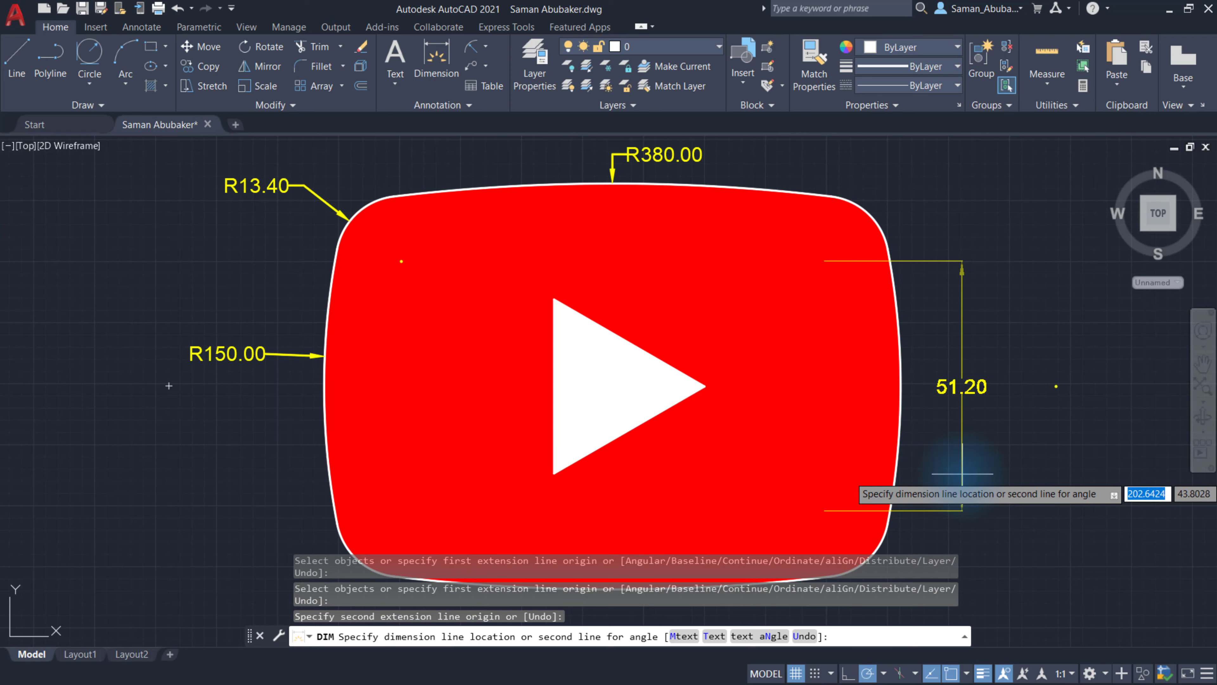
click(970, 472)
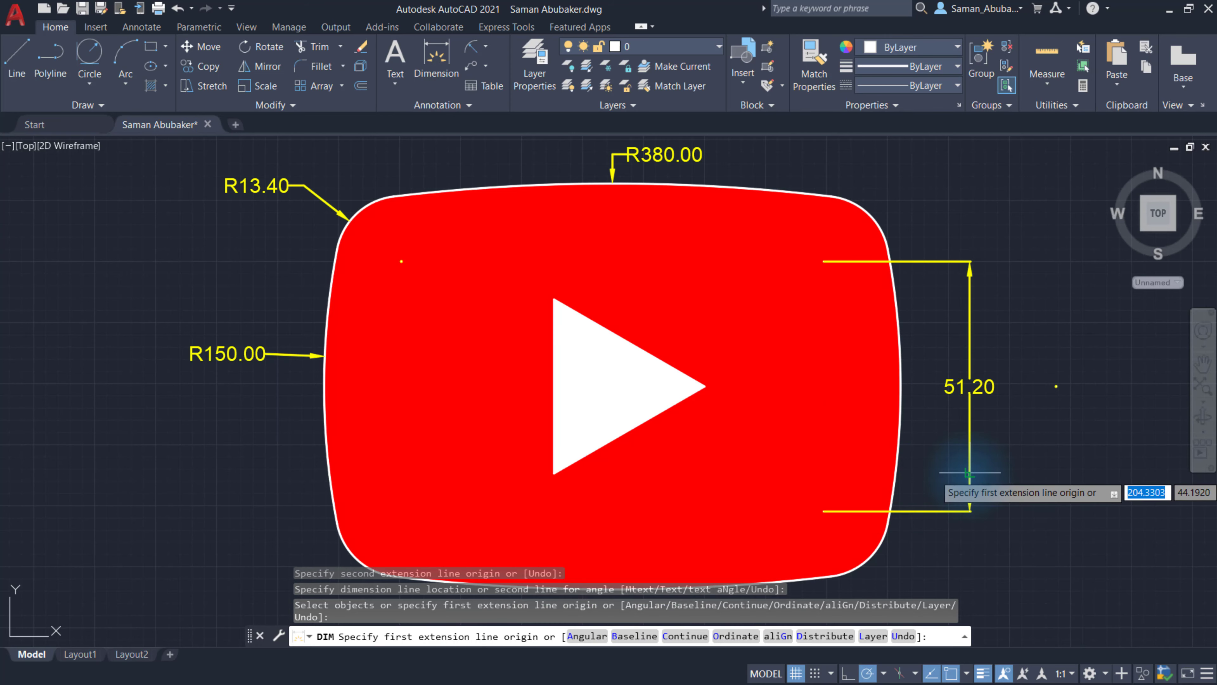
click(820, 511)
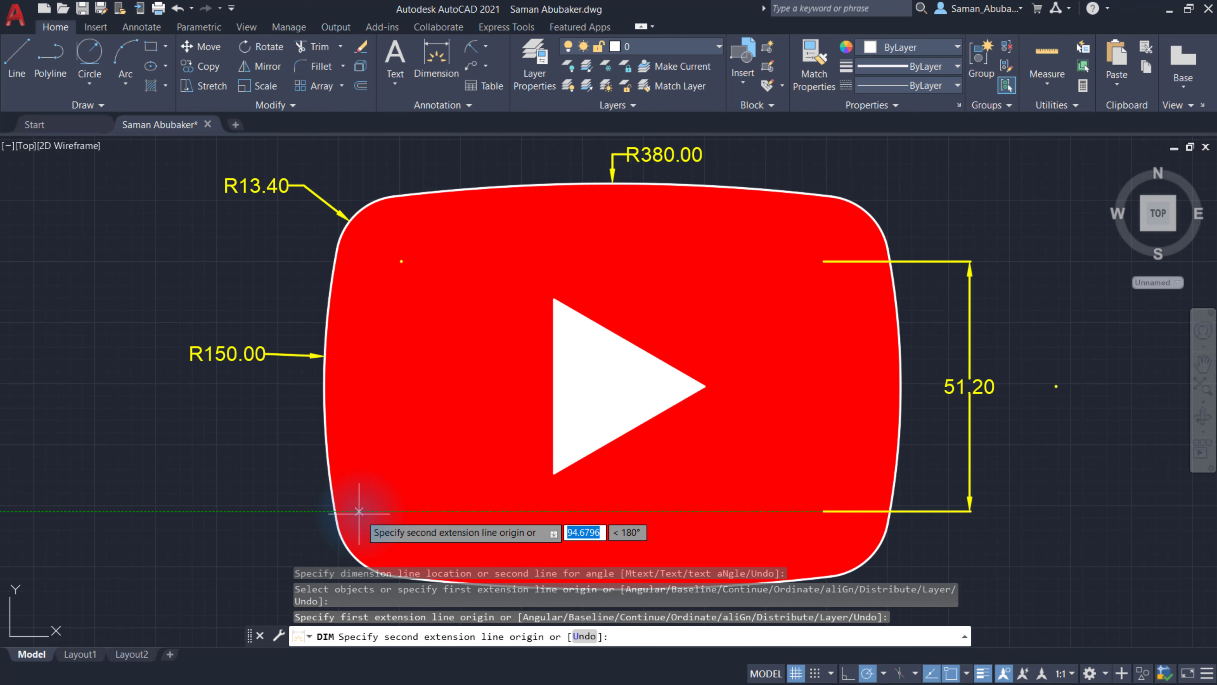
click(402, 511)
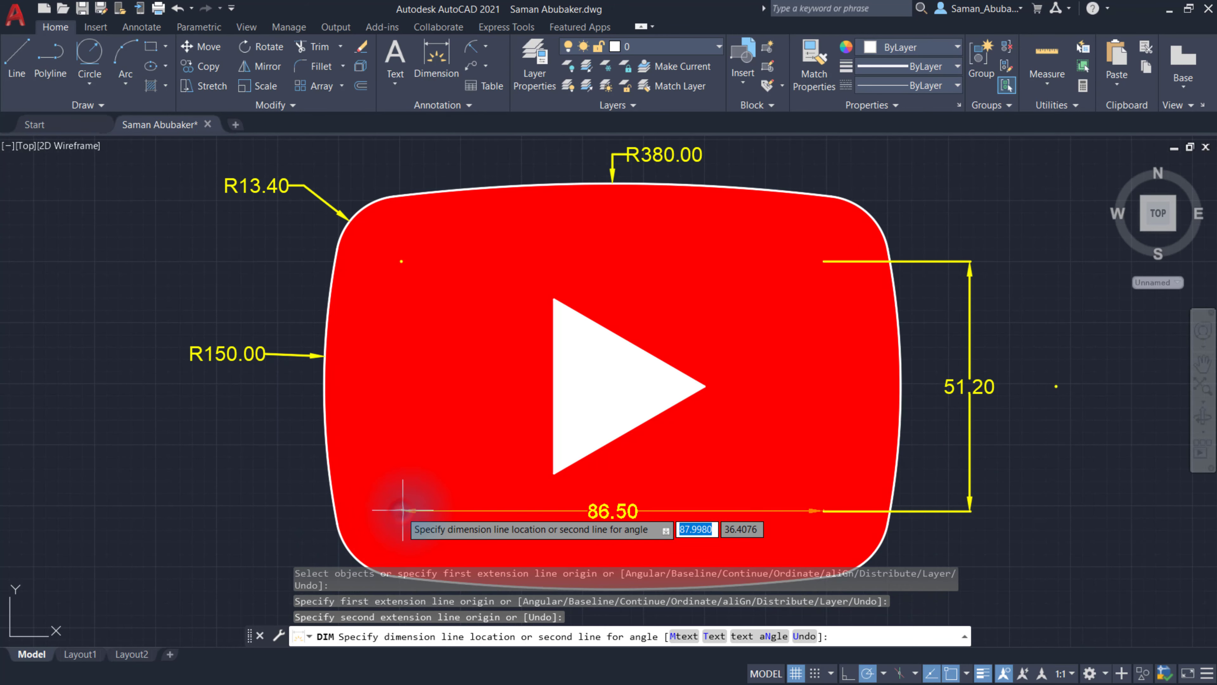
click(631, 612)
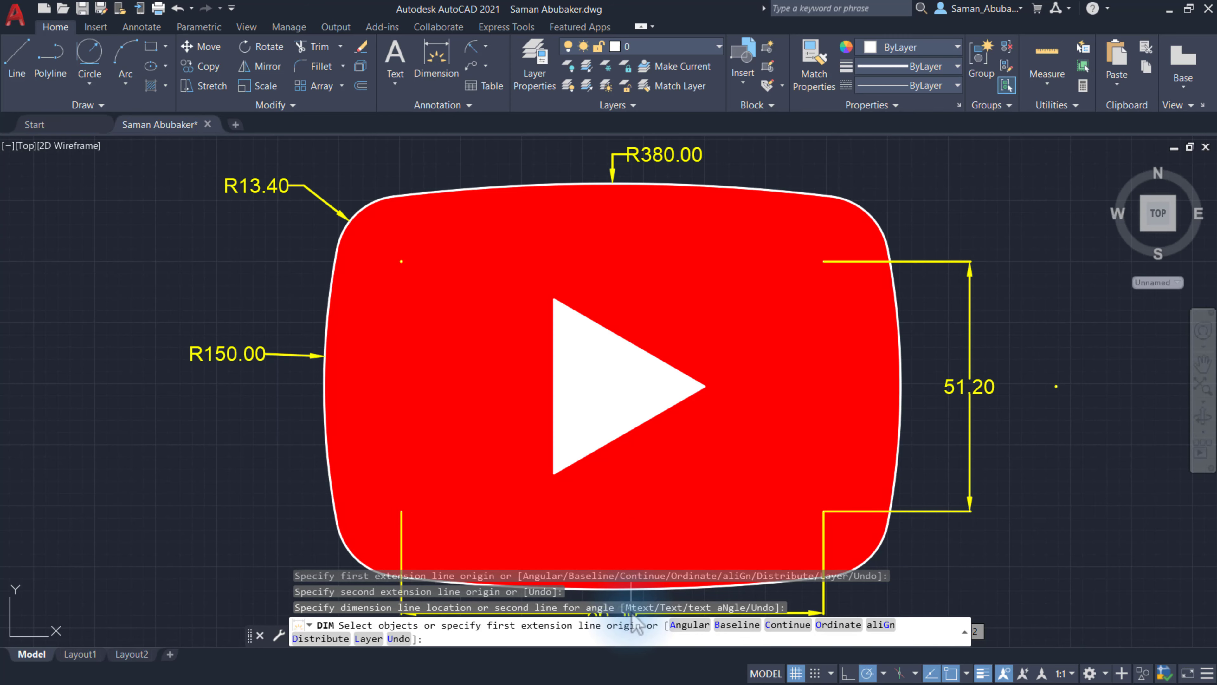
- Add 35.60 dimensions for the triangle's vertical height and its lower edge
click(553, 474)
click(555, 298)
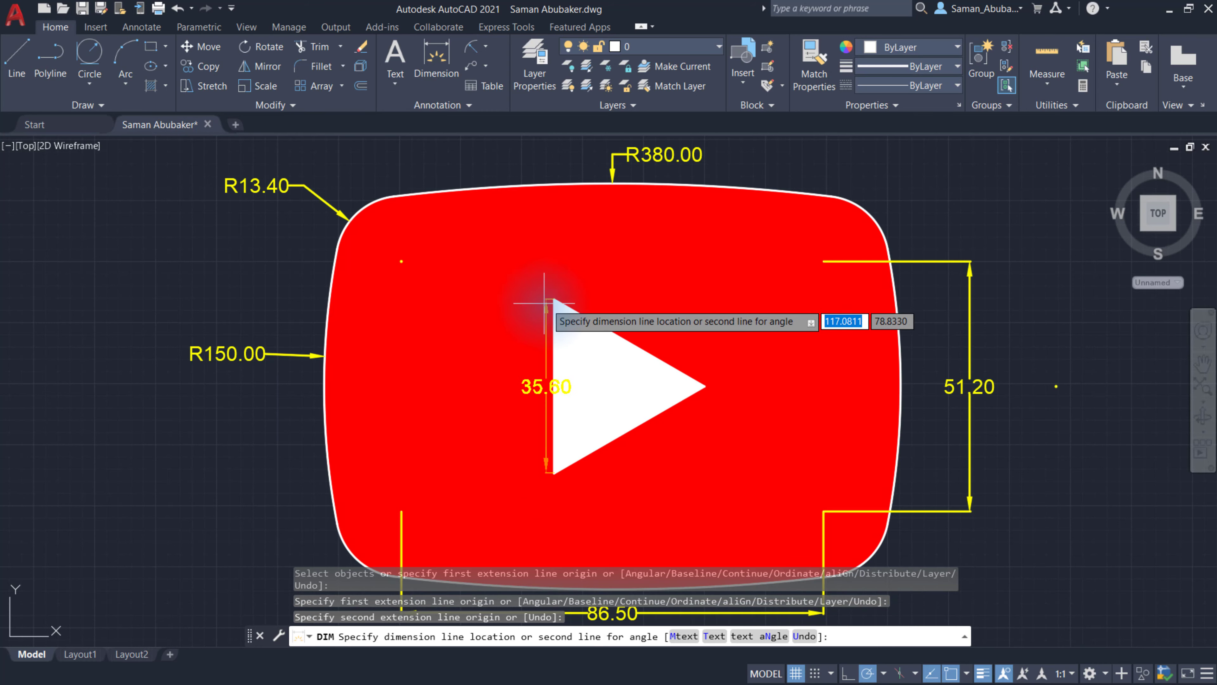
click(516, 303)
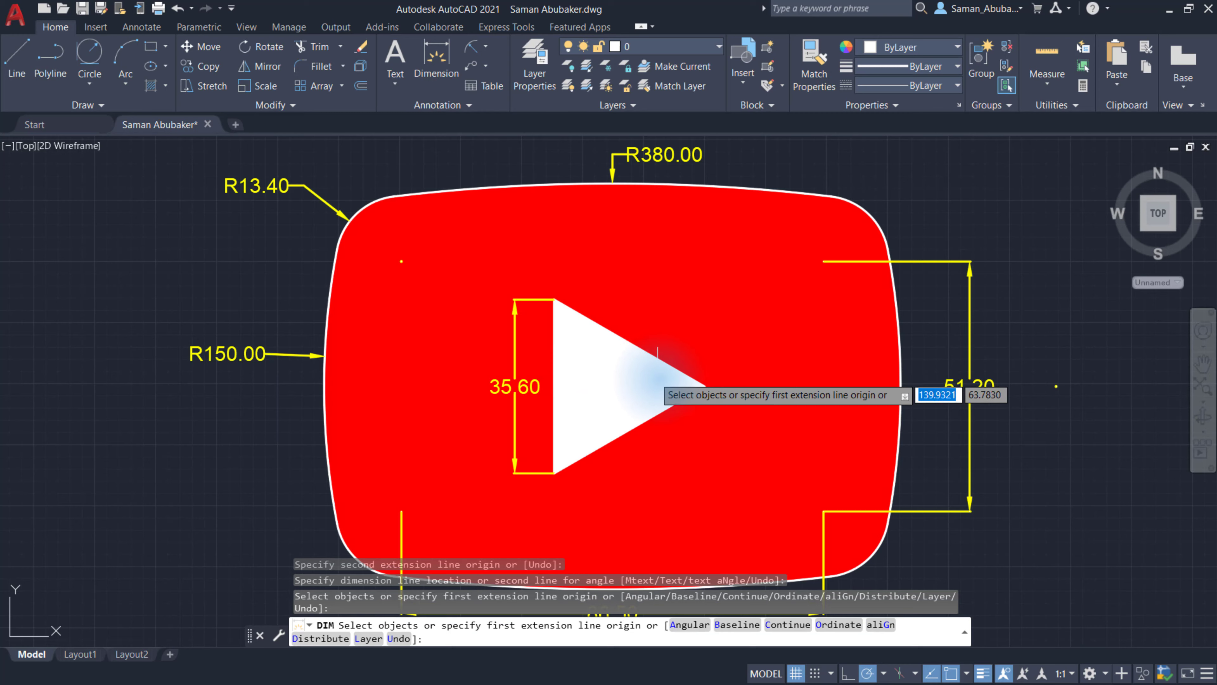
click(704, 386)
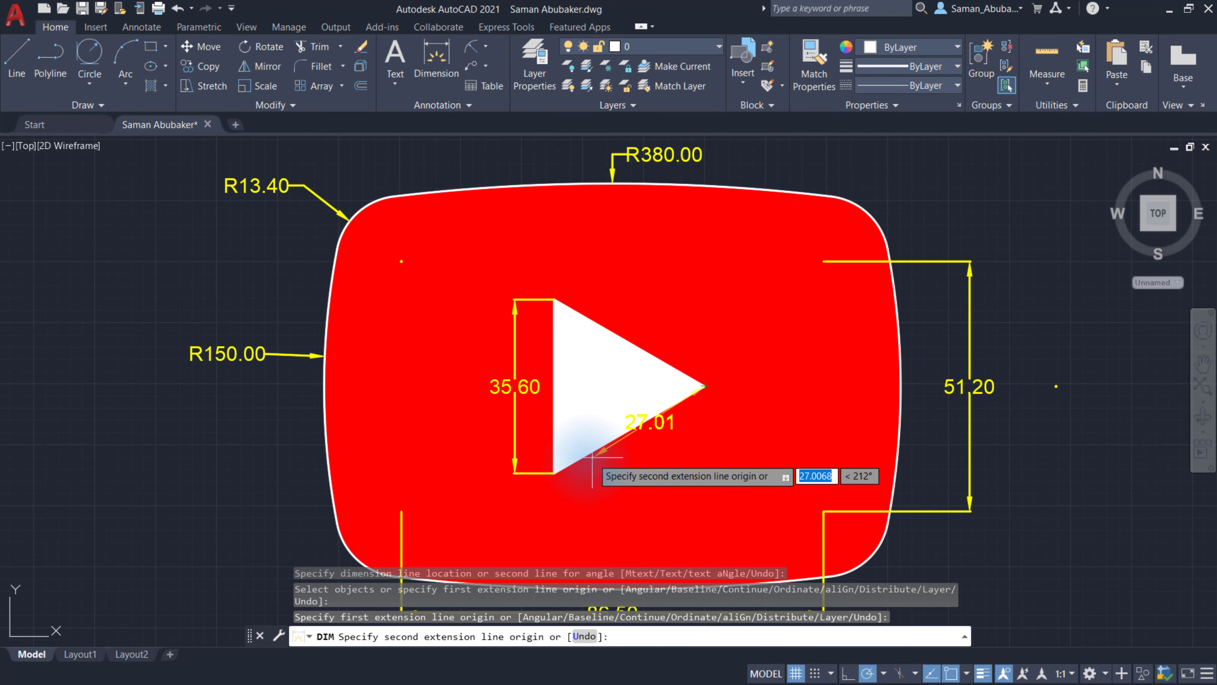
click(555, 472)
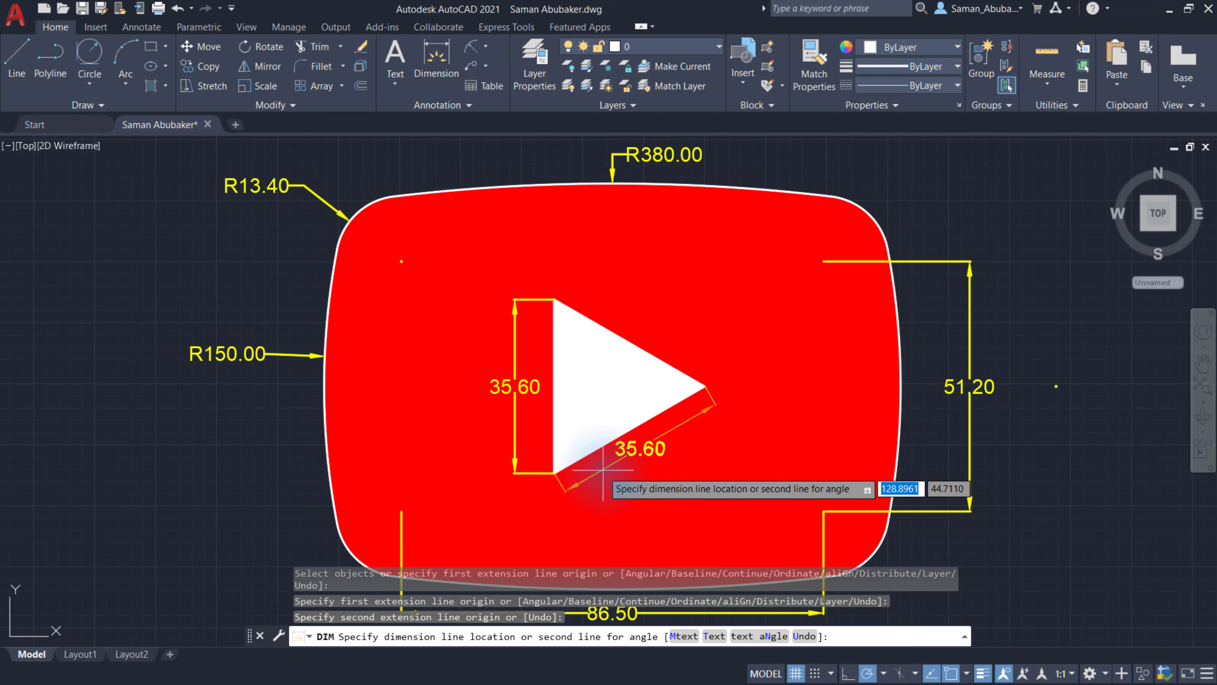
click(616, 477)
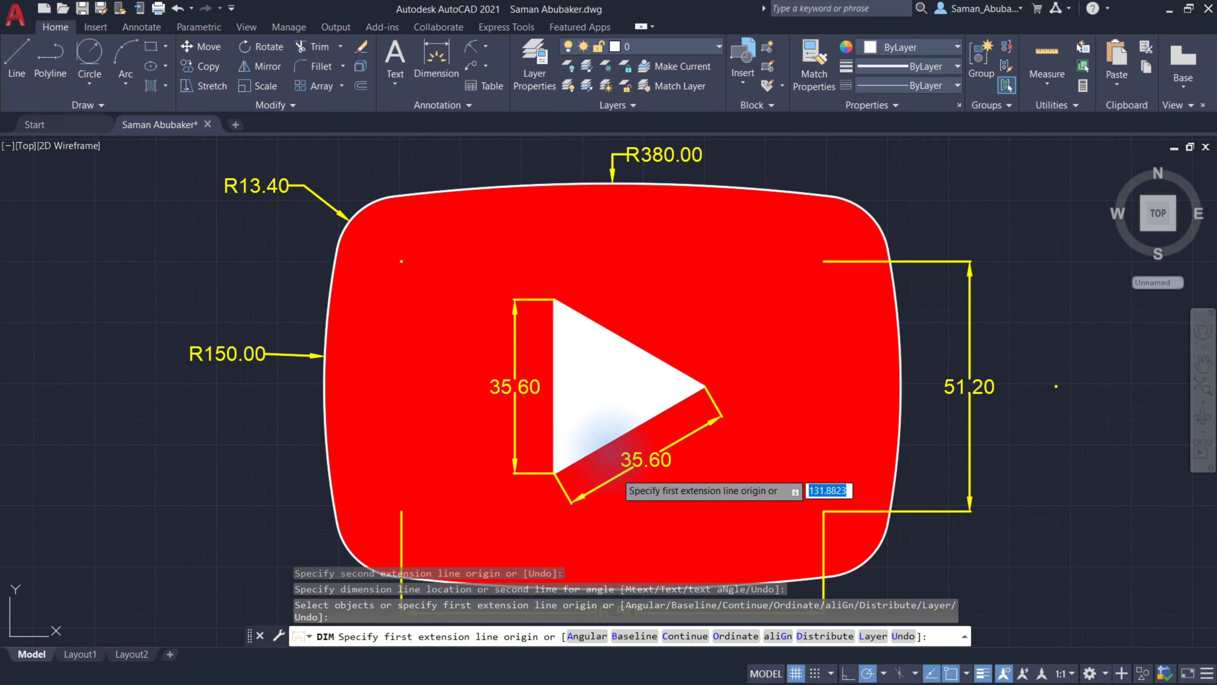
click(486, 46)
- Locate the triangle apex with linear dimensions 31.21 above and 7.80 left of the logo
click(496, 71)
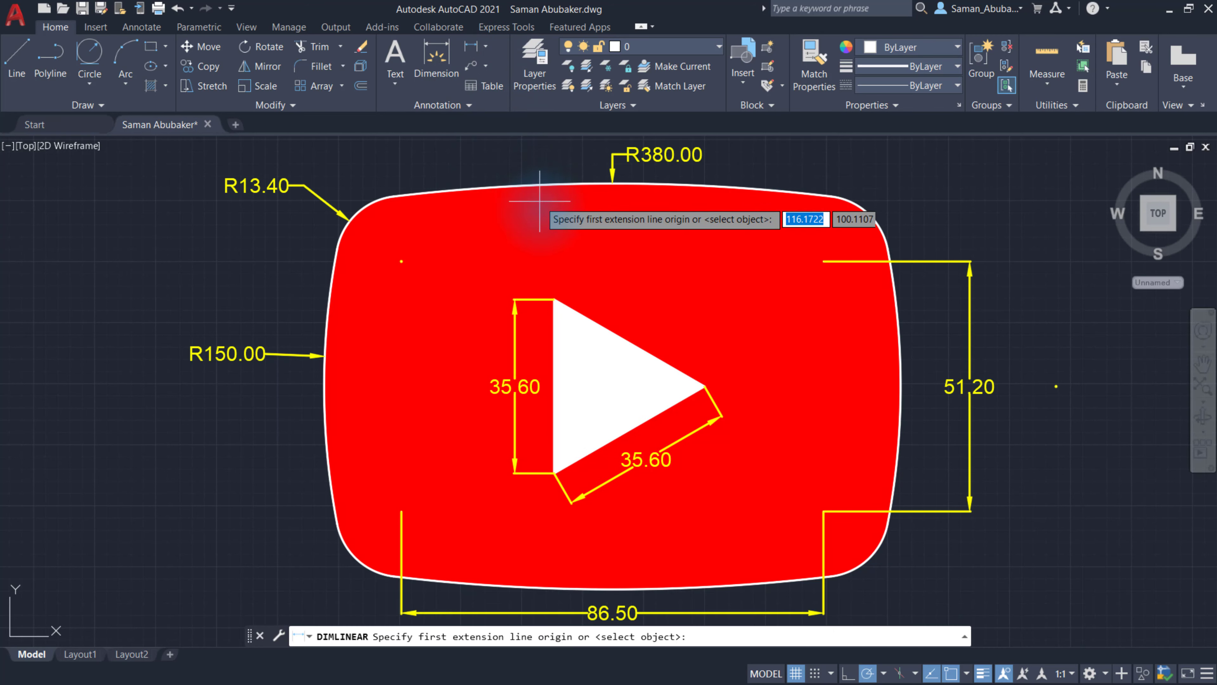
click(554, 299)
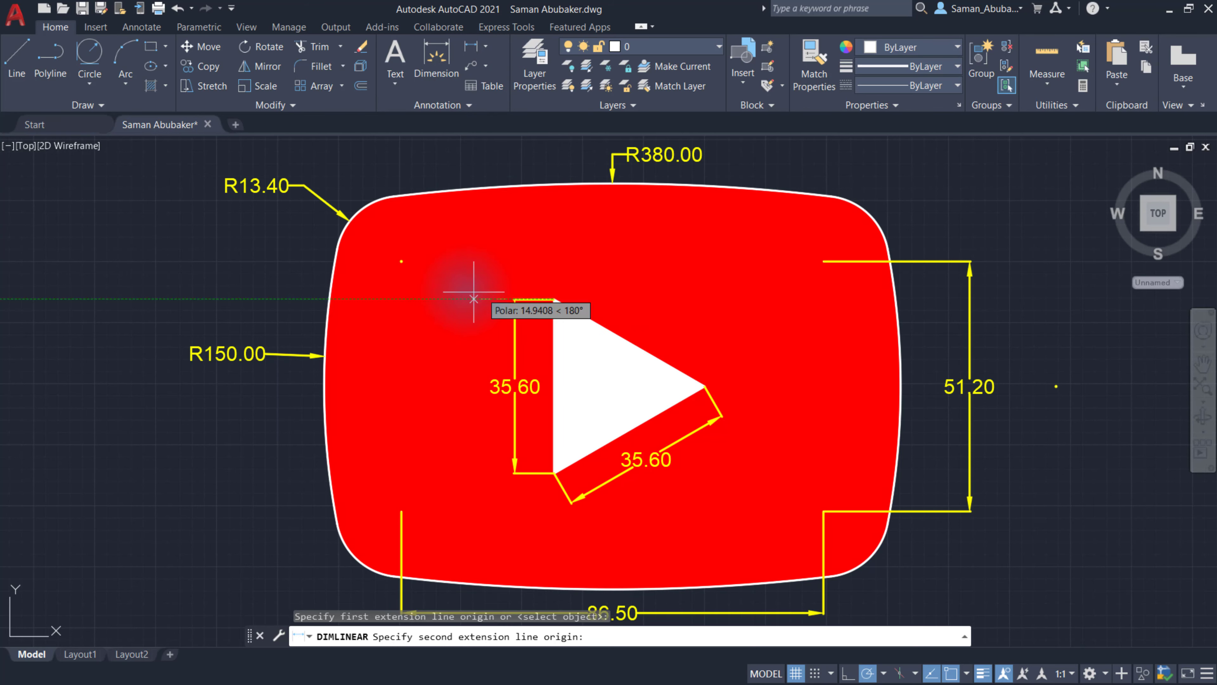
click(402, 261)
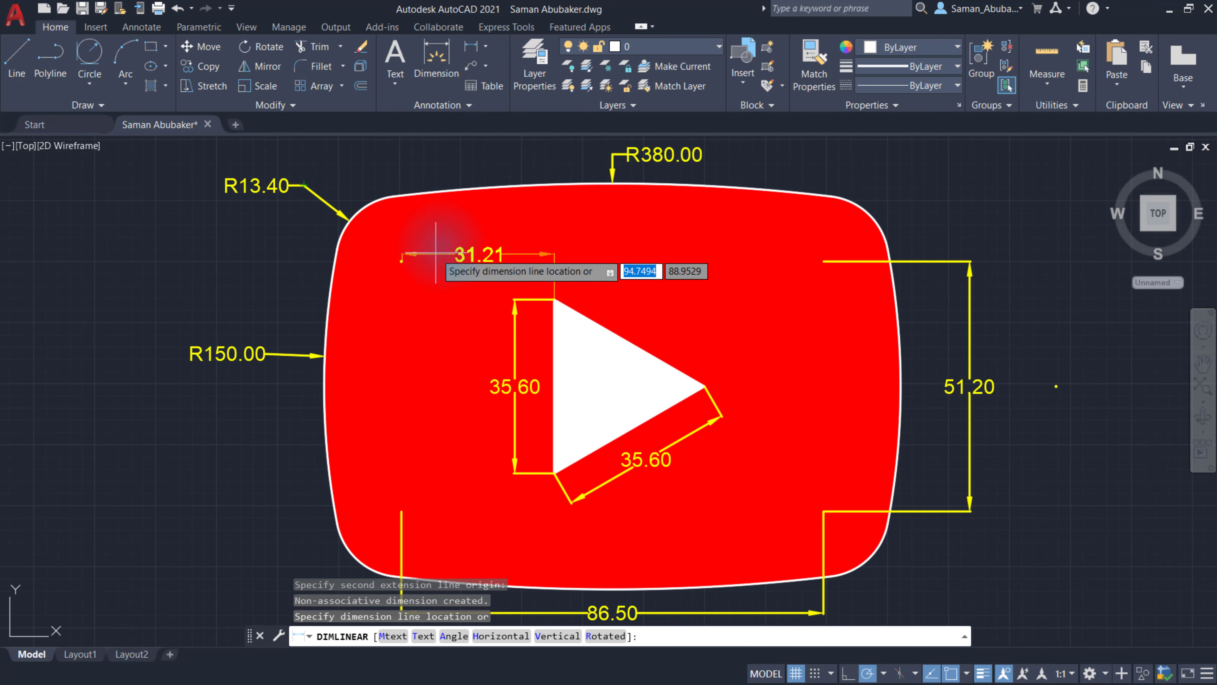
click(474, 158)
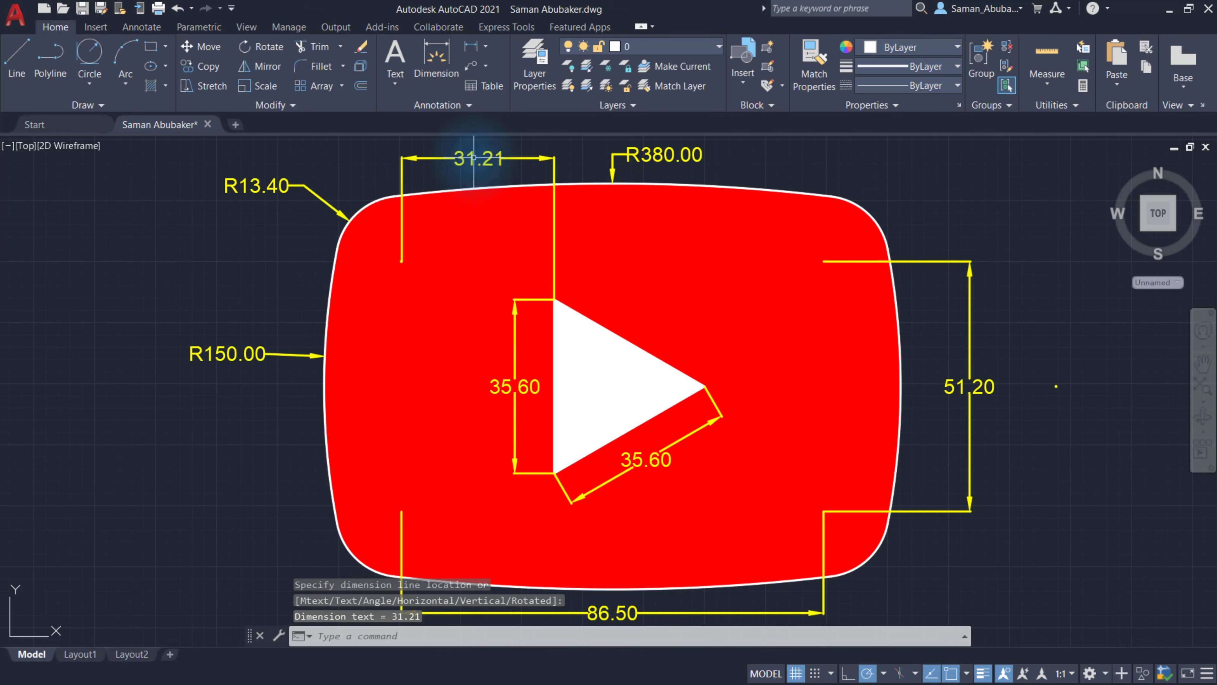
click(471, 48)
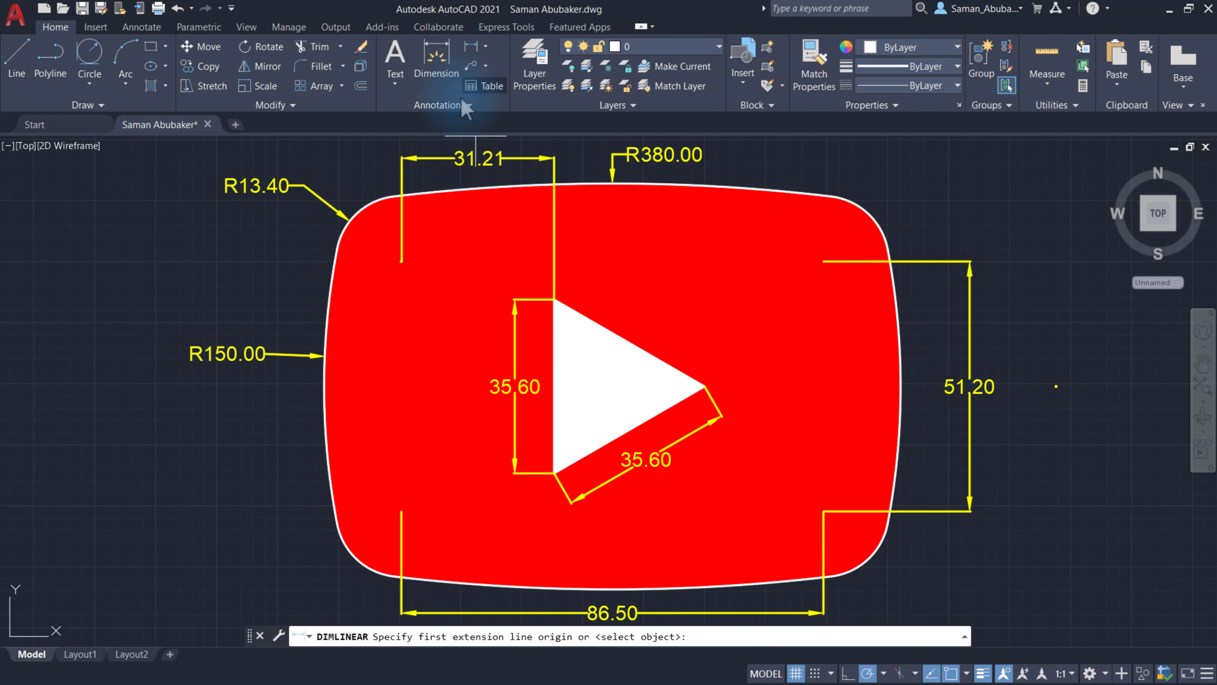
click(402, 261)
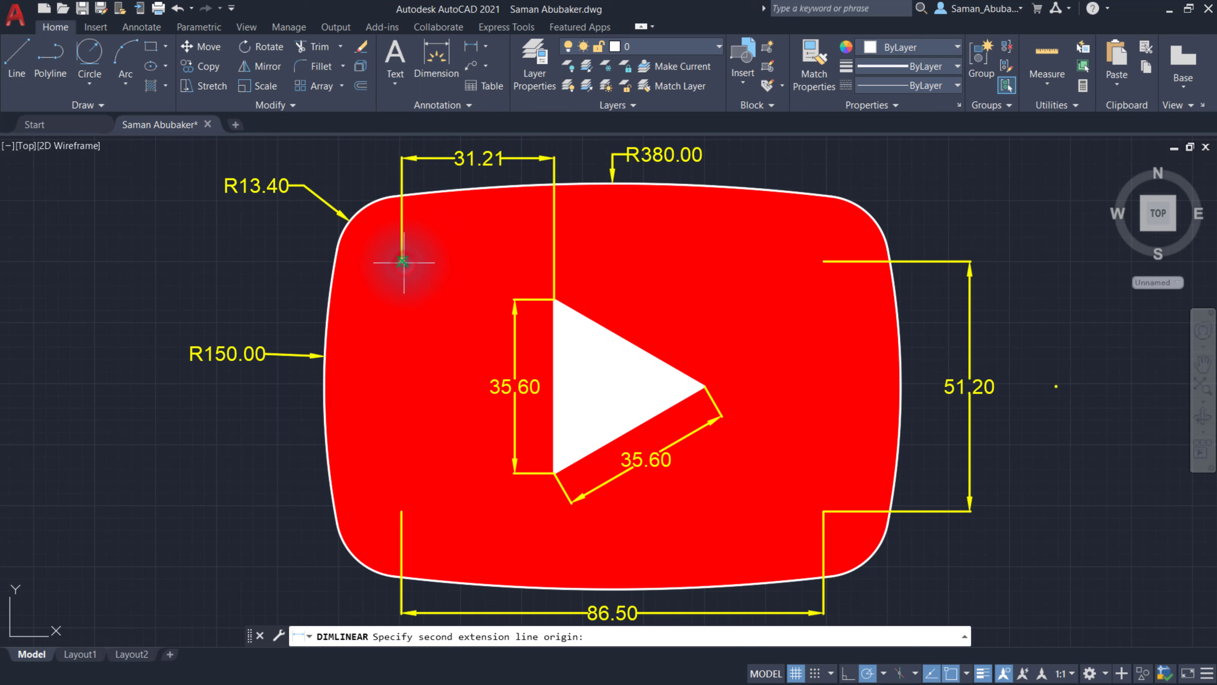
click(554, 300)
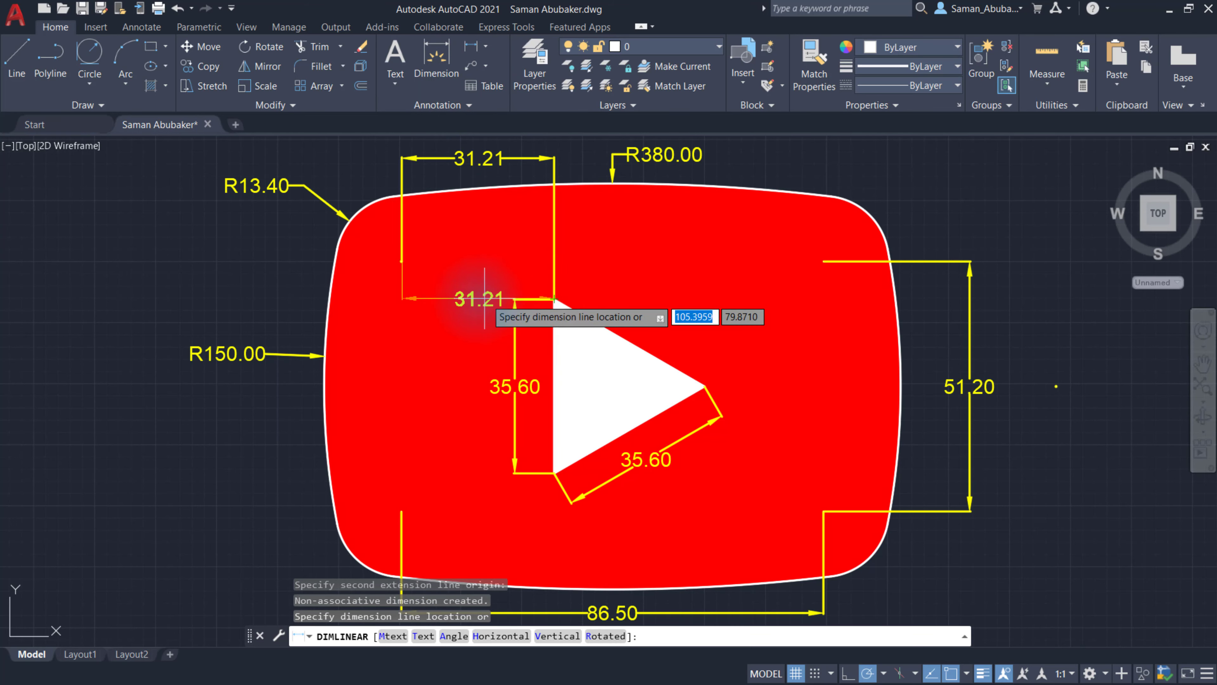
click(273, 282)
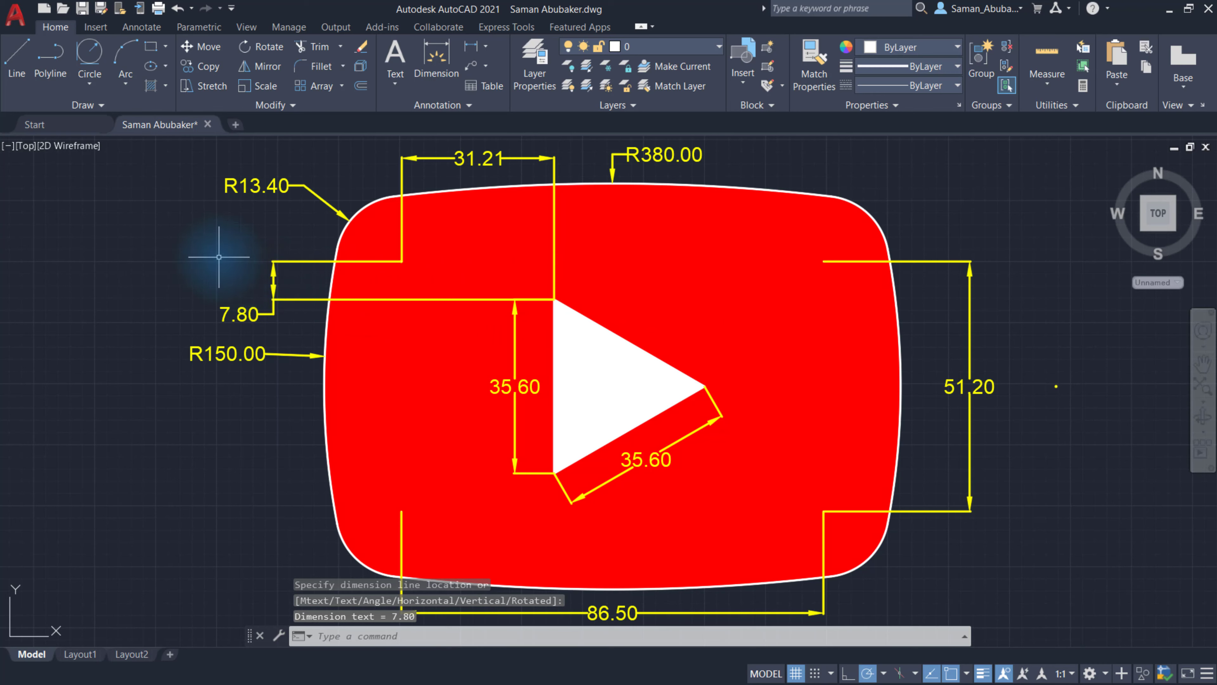